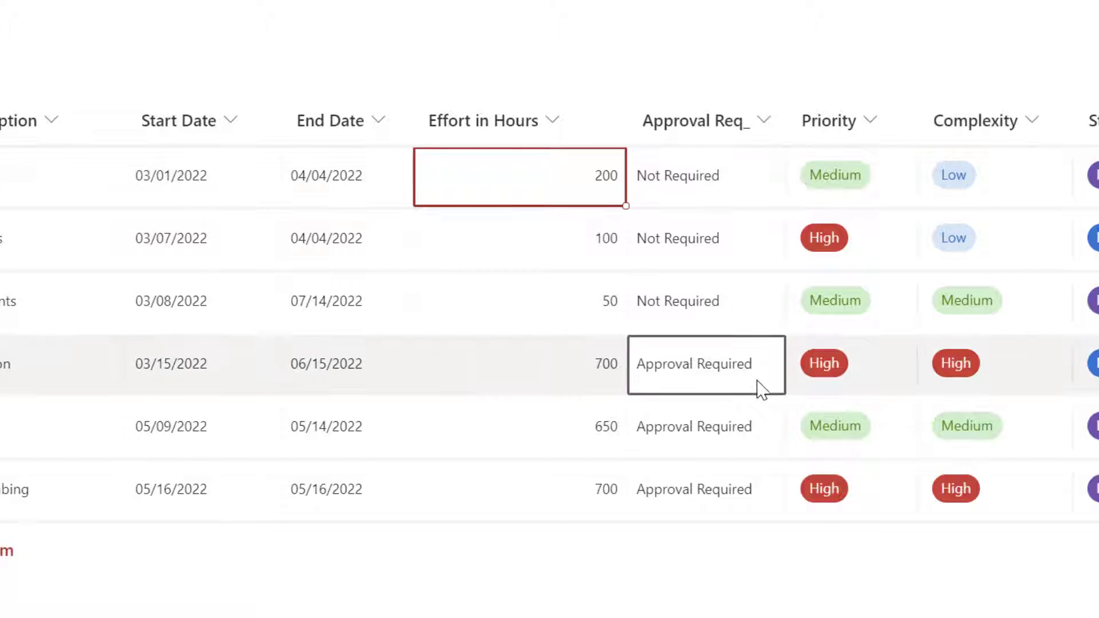
- Set the first task's Effort in Hours to 600
double_click(595, 177)
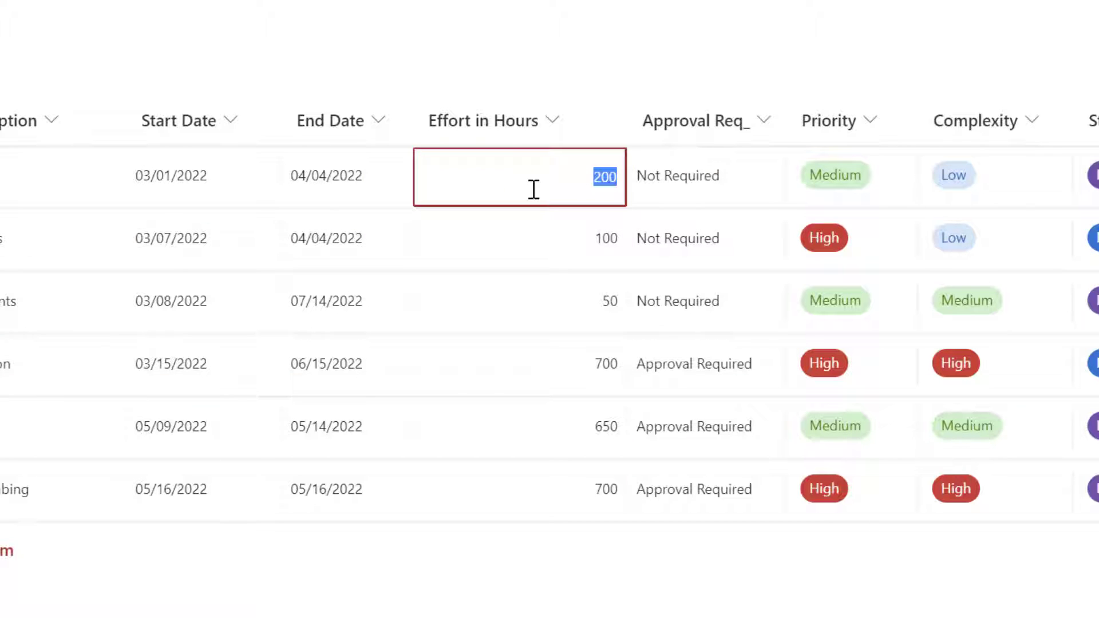
type("600")
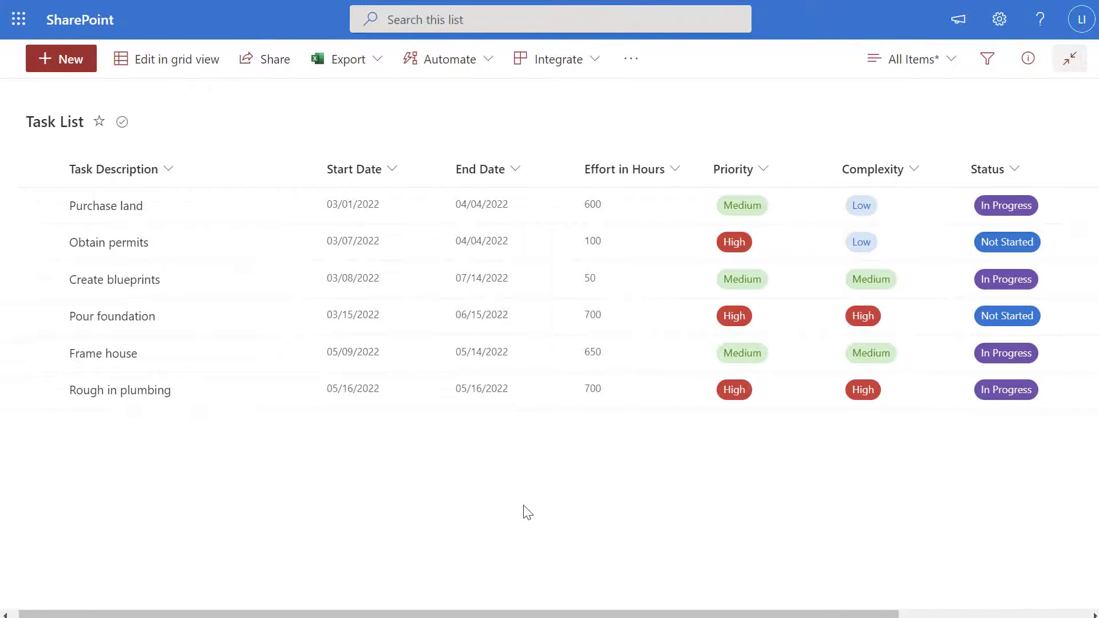
- Start a new list column from the full column settings, name it "Approval Required", and make it a Calculated column
left_click_drag(590, 614, 839, 615)
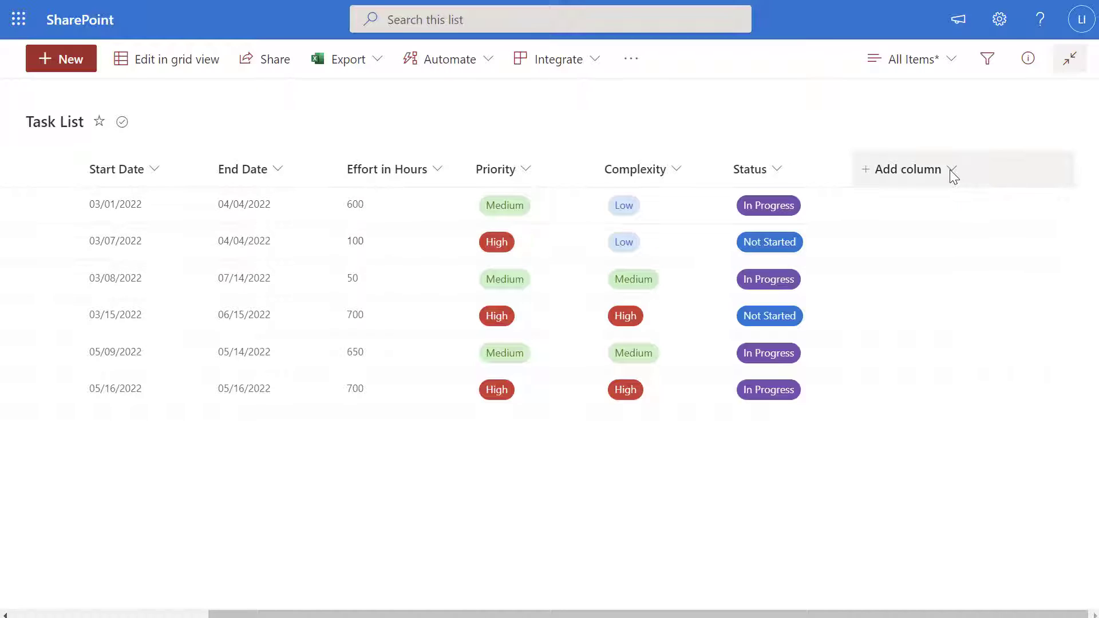
left_click(951, 171)
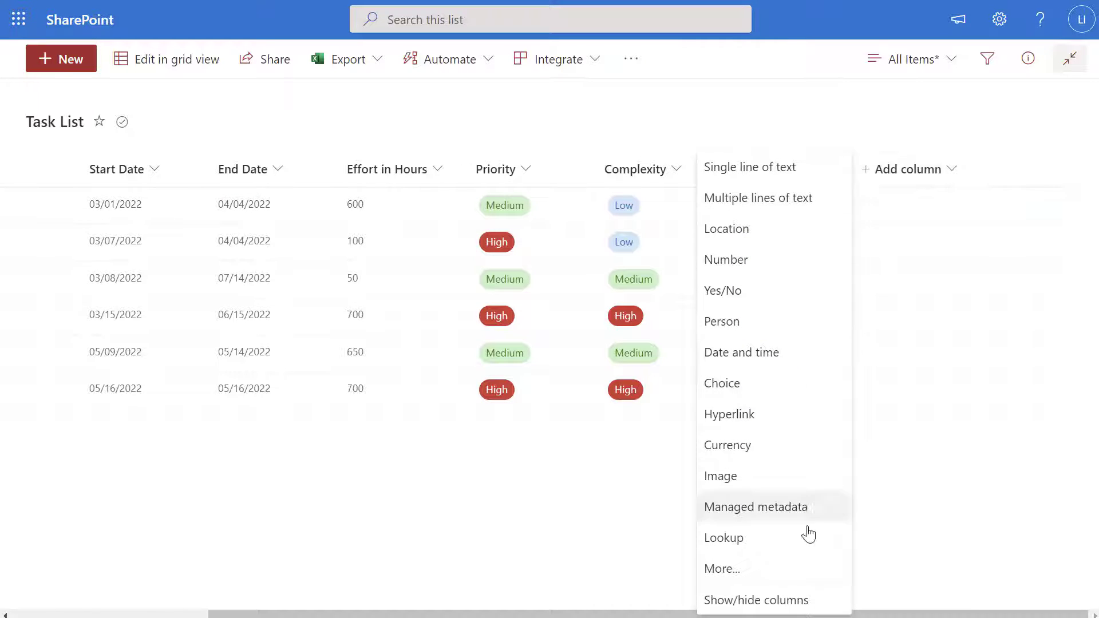
left_click(742, 570)
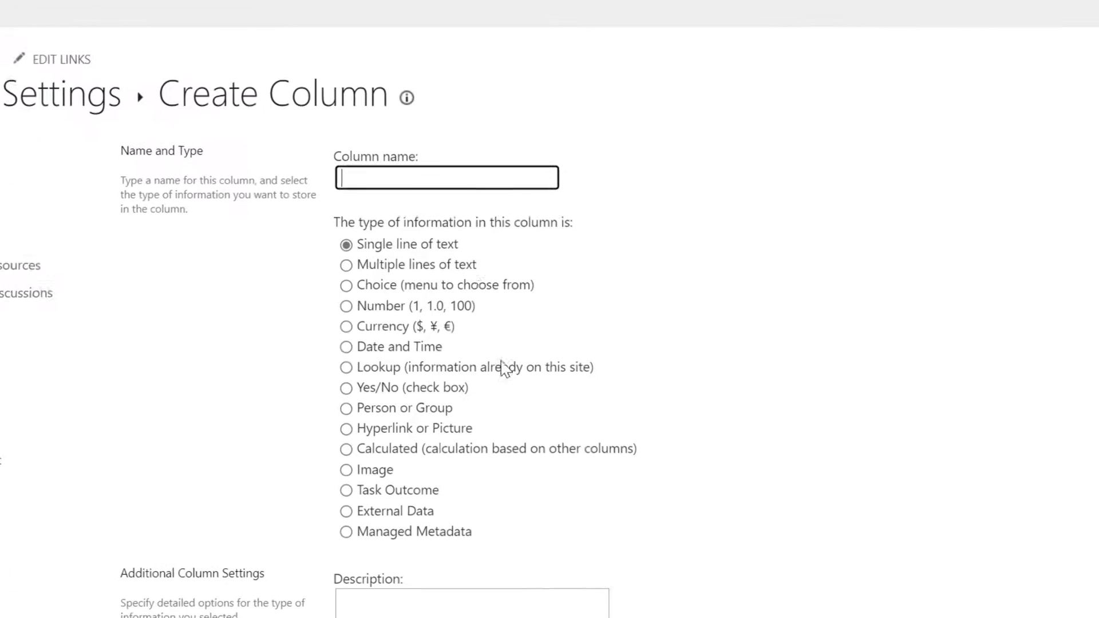
type("Approval Required")
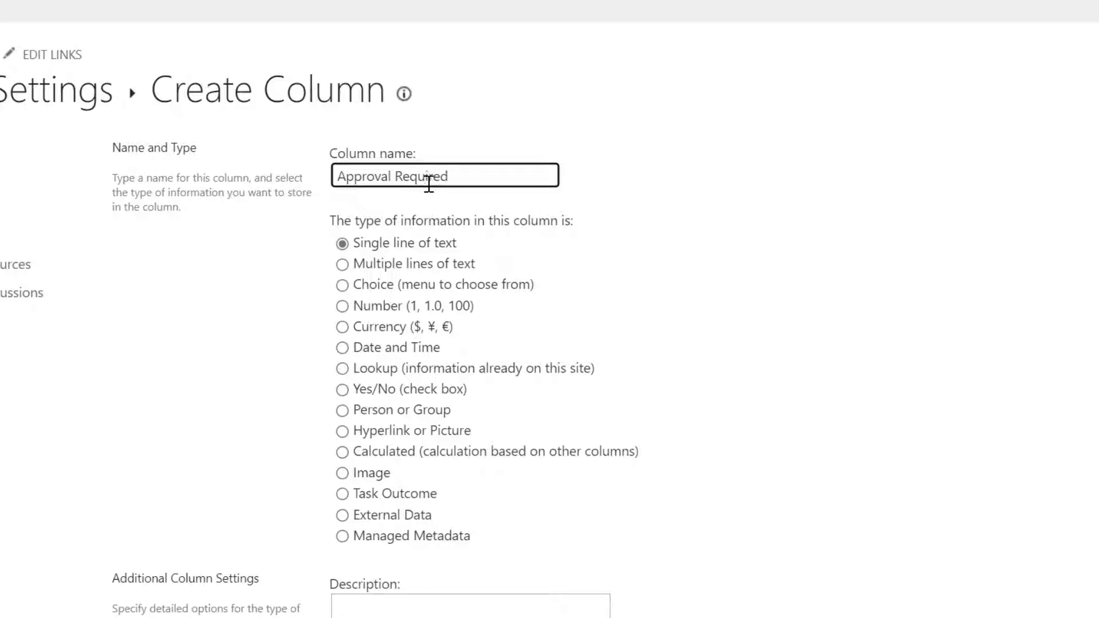
left_click(396, 454)
left_click(395, 454)
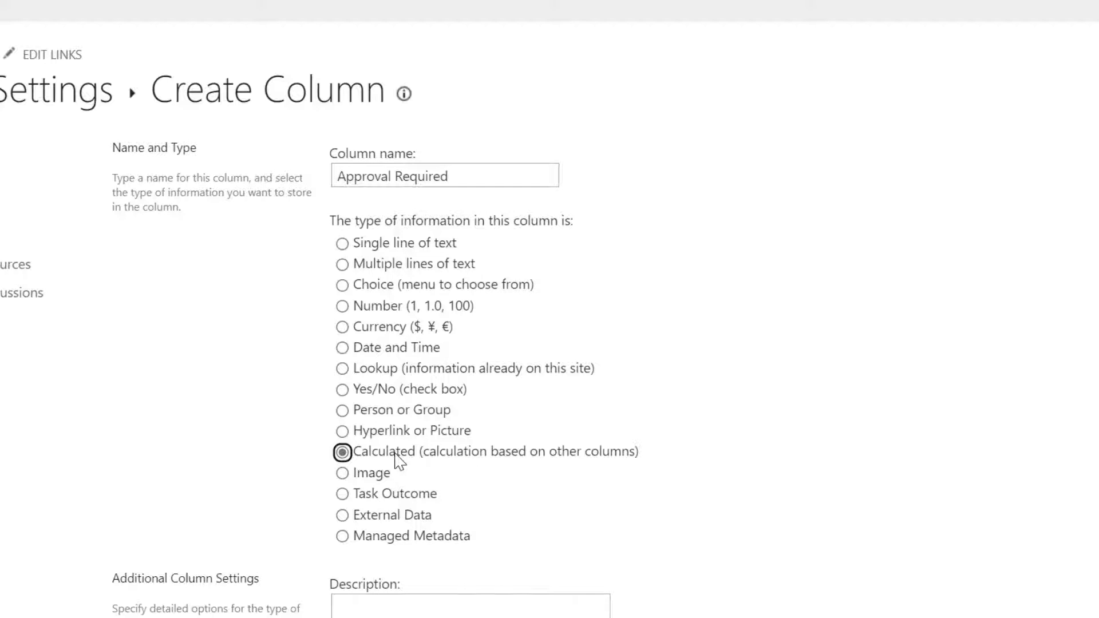
- Enter the column formula =IF([Effort in Hours]>500,"Approval Required","Not Required") and widen the formula box
scroll(399, 461, "down", 5)
left_click(396, 424)
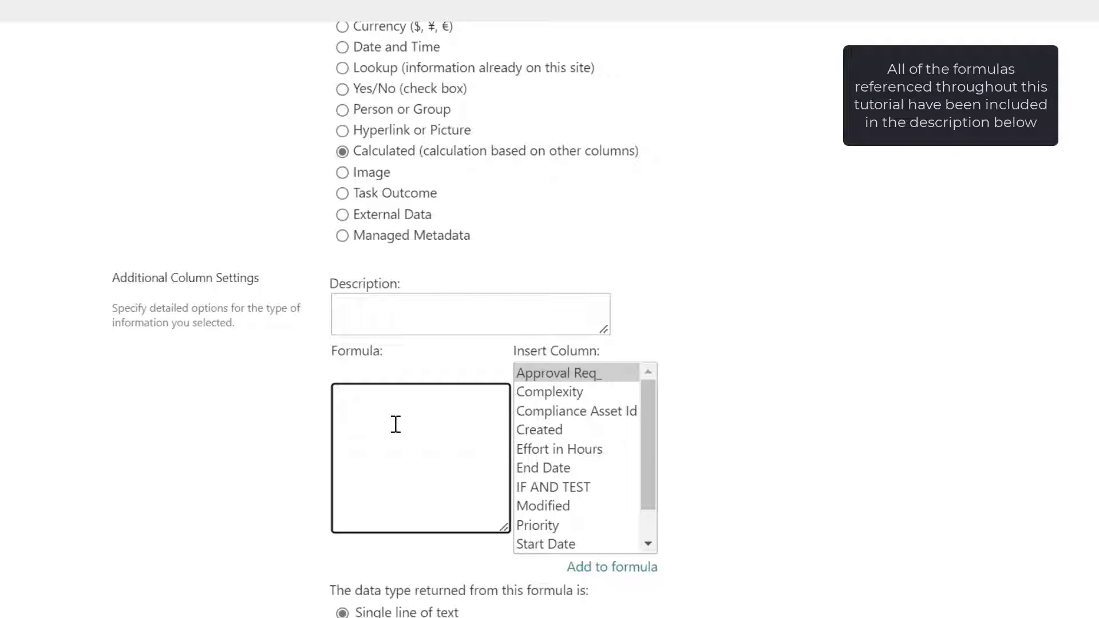
type("=IF([Effort in Hours]>500,\"Approval Required\",\"Not Required\")")
left_click_drag(504, 526, 790, 483)
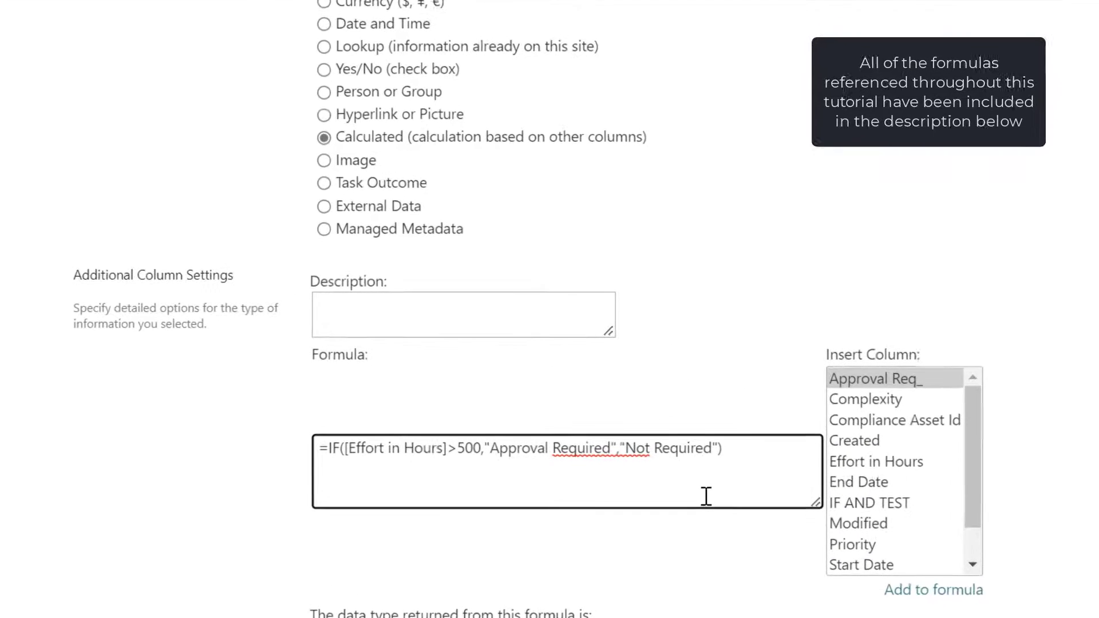
left_click(705, 494)
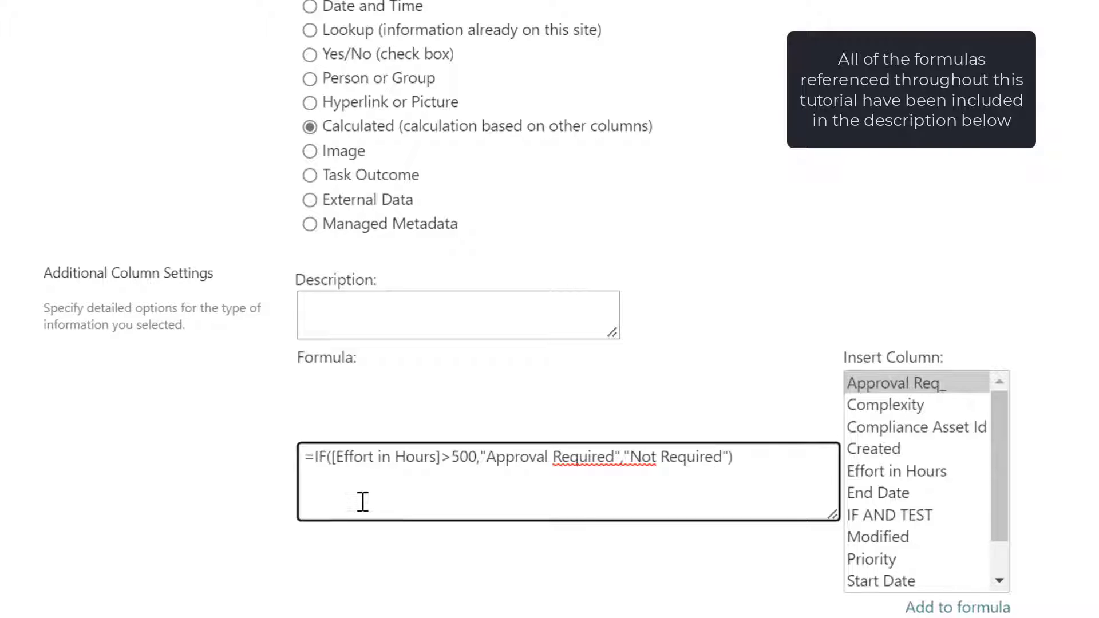
- Examine the formula's parts: the IF function, the Effort in Hours reference, the greater-than-500 condition, and the true and false results
left_click_drag(307, 457, 326, 458)
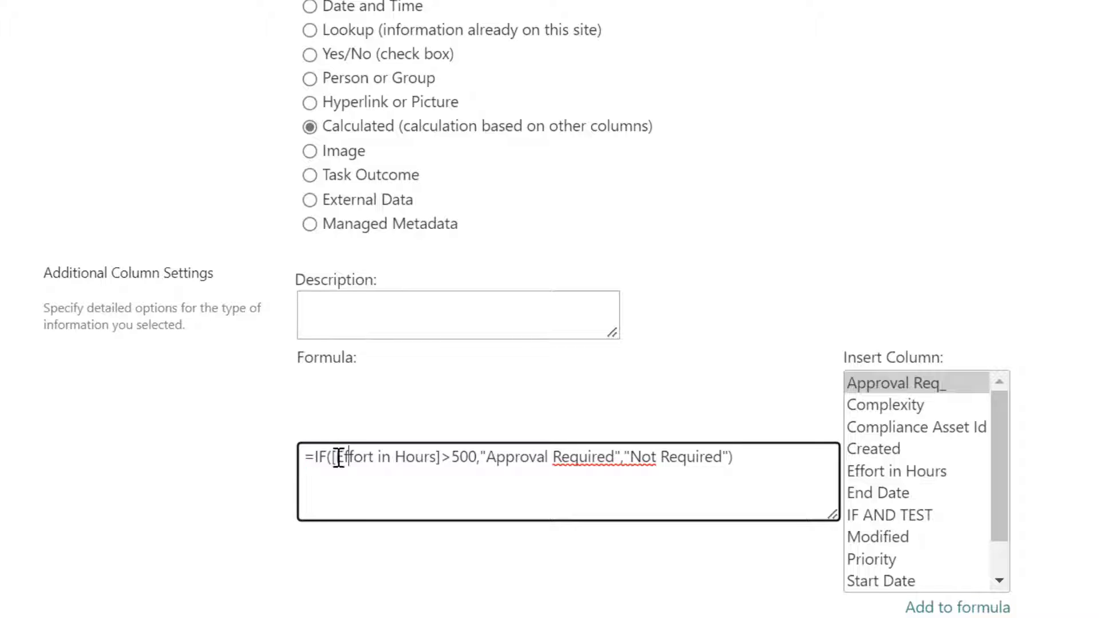
left_click_drag(326, 458, 334, 457)
left_click_drag(337, 457, 435, 460)
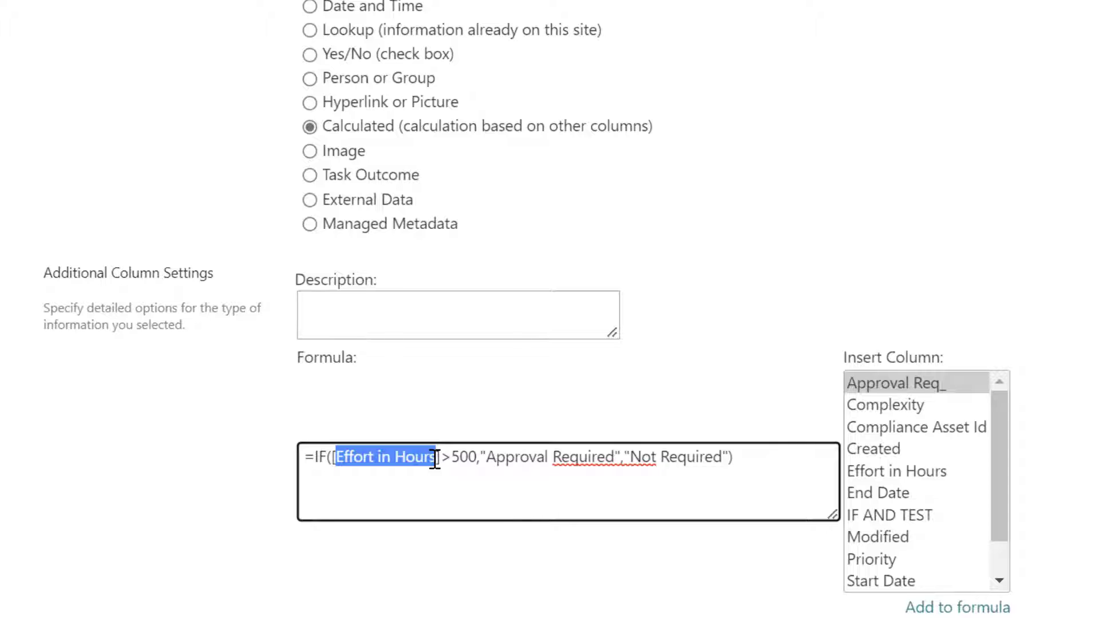
left_click(427, 500)
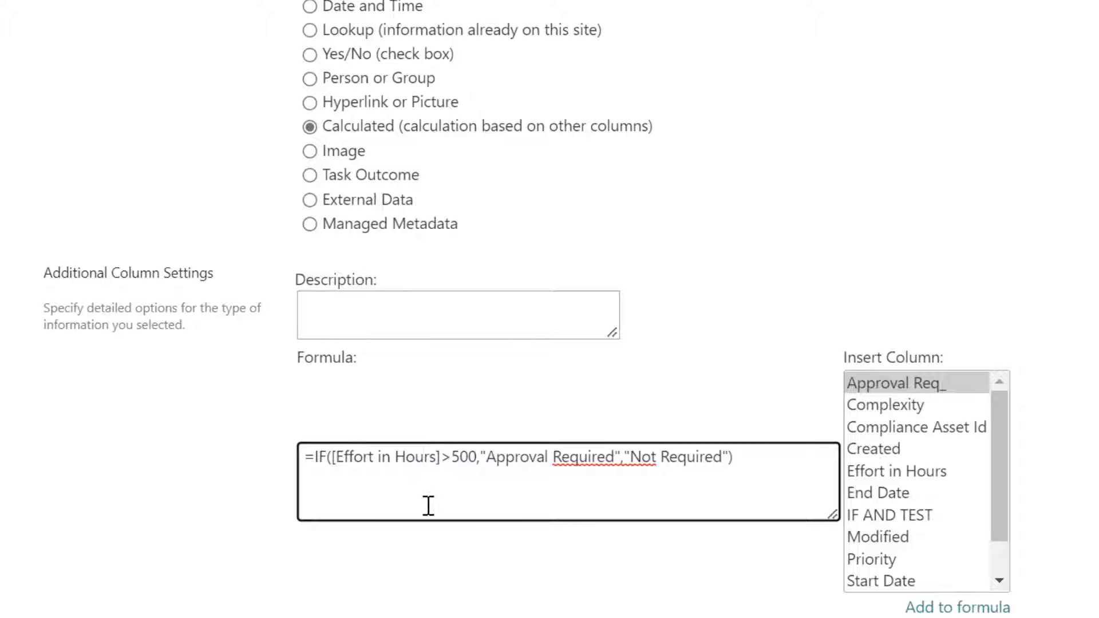
left_click_drag(335, 458, 435, 460)
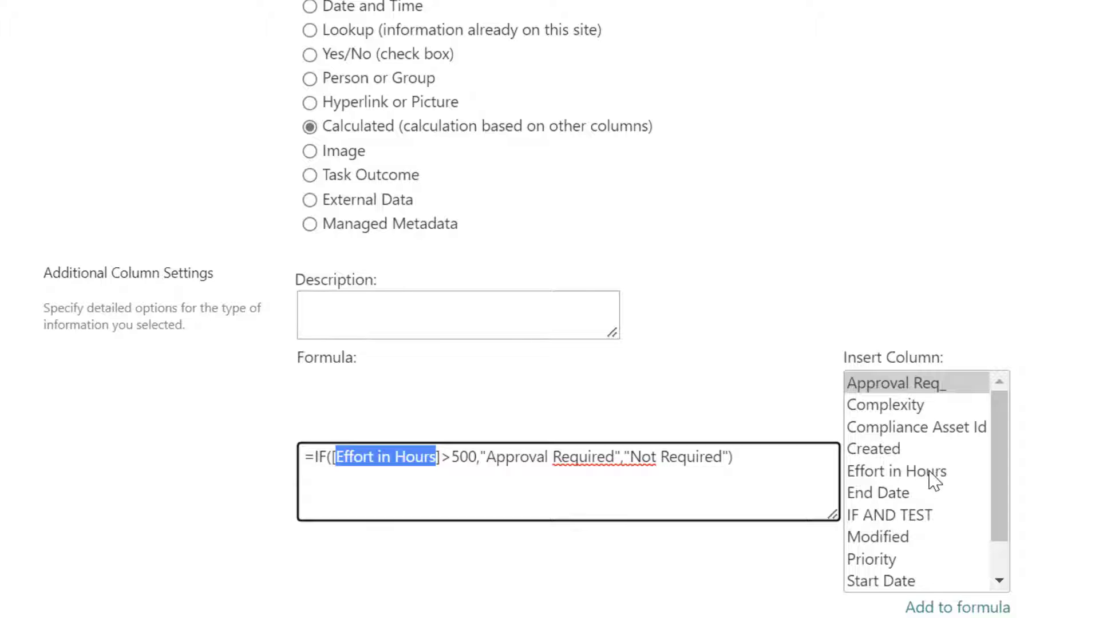
left_click(452, 485)
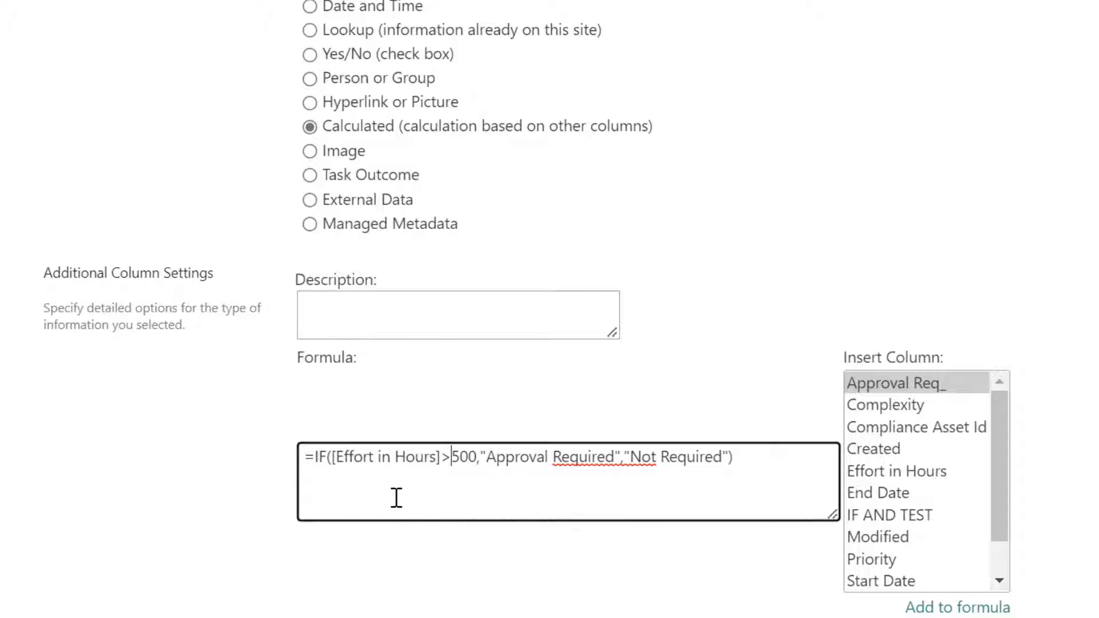
left_click_drag(440, 457, 452, 458)
left_click_drag(445, 457, 462, 458)
key("ctrl+z")
left_click(487, 491)
left_click_drag(487, 457, 615, 459)
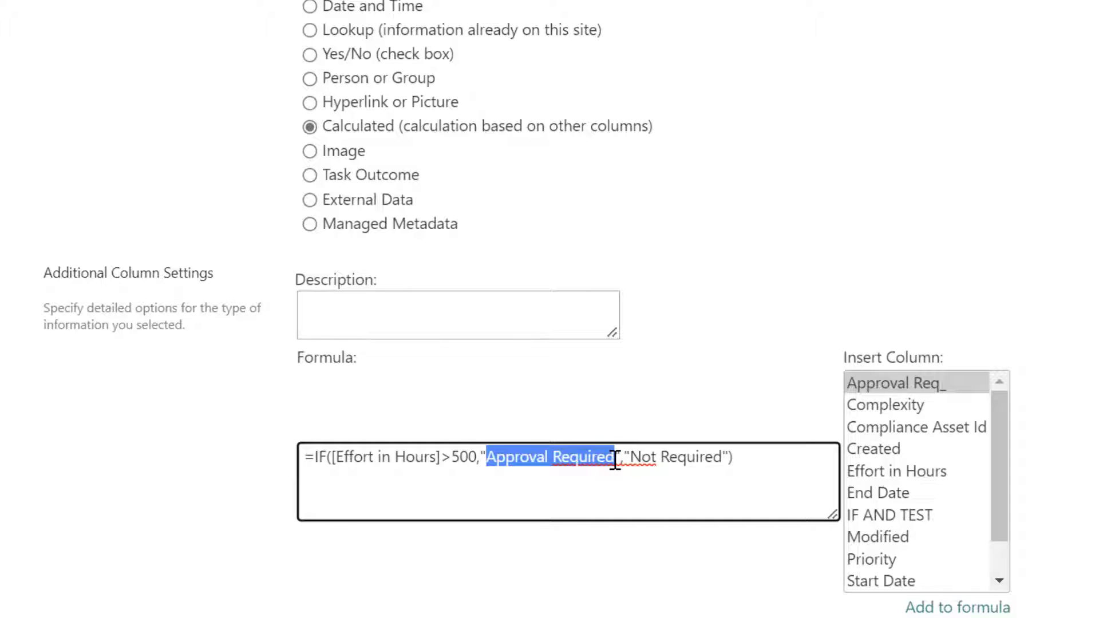
left_click(525, 491)
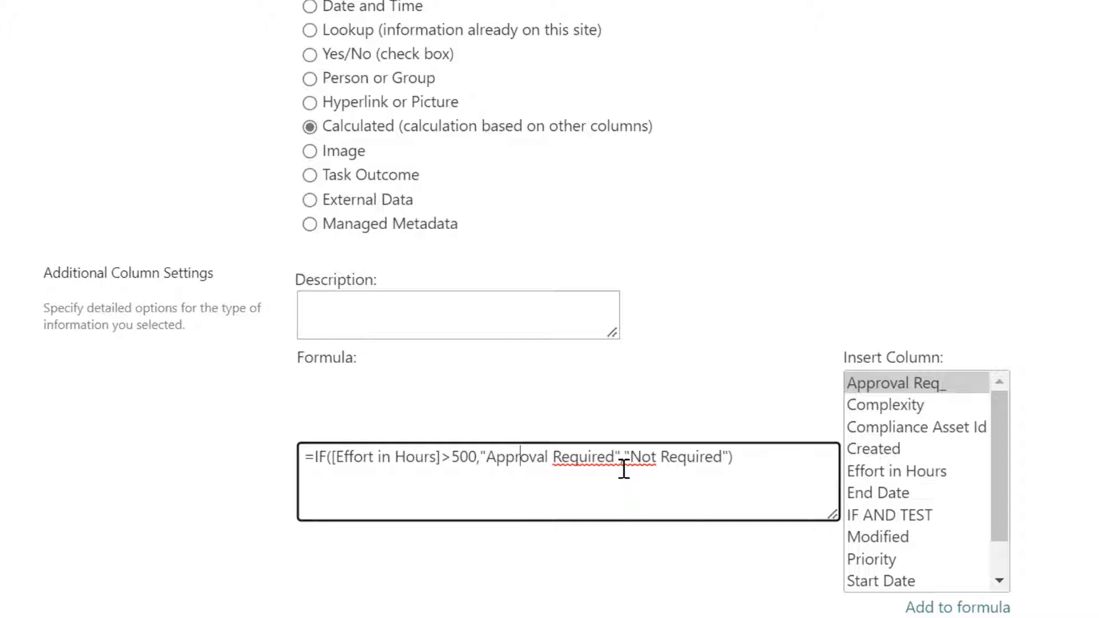
left_click_drag(631, 457, 722, 458)
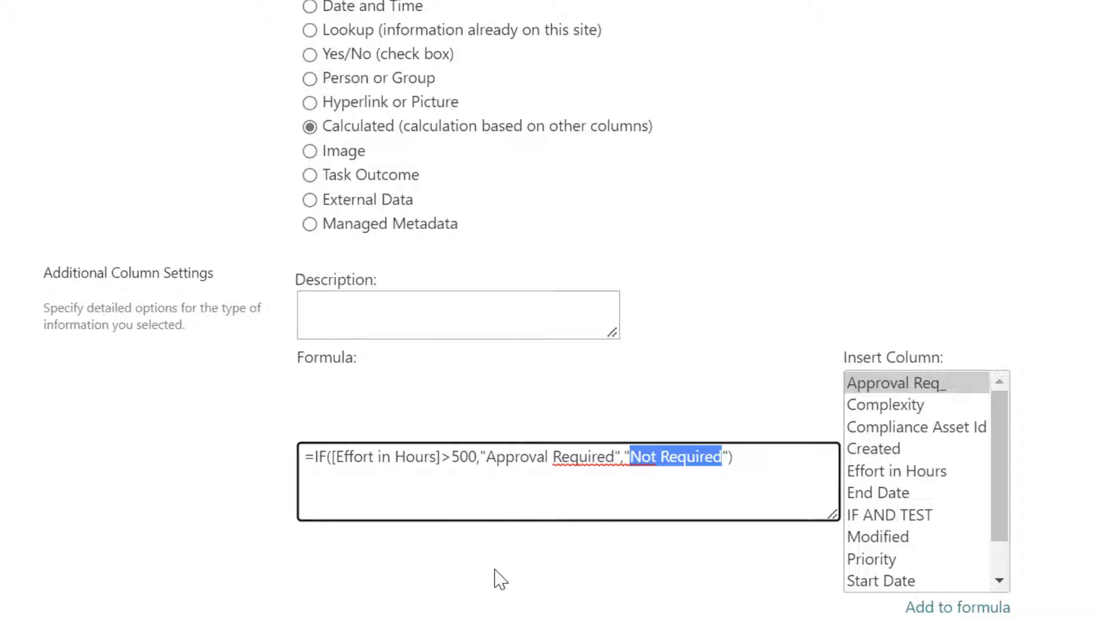
left_click(486, 457)
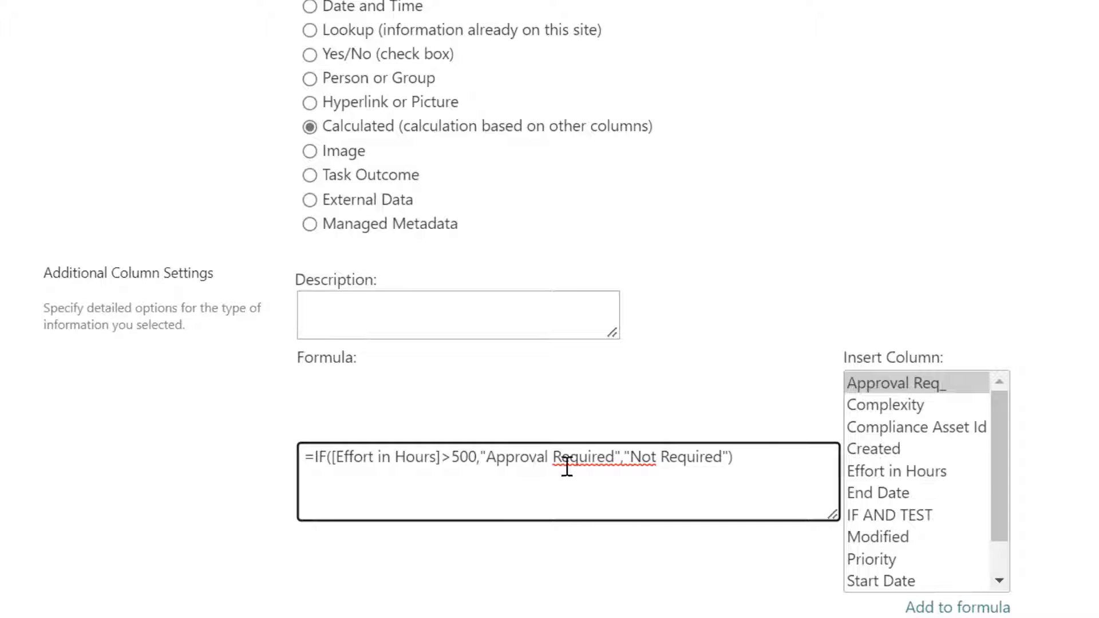
left_click(694, 475)
left_click(761, 462)
- Keep the formula's returned data type as single line of text and create the column
scroll(775, 465, "down", 4)
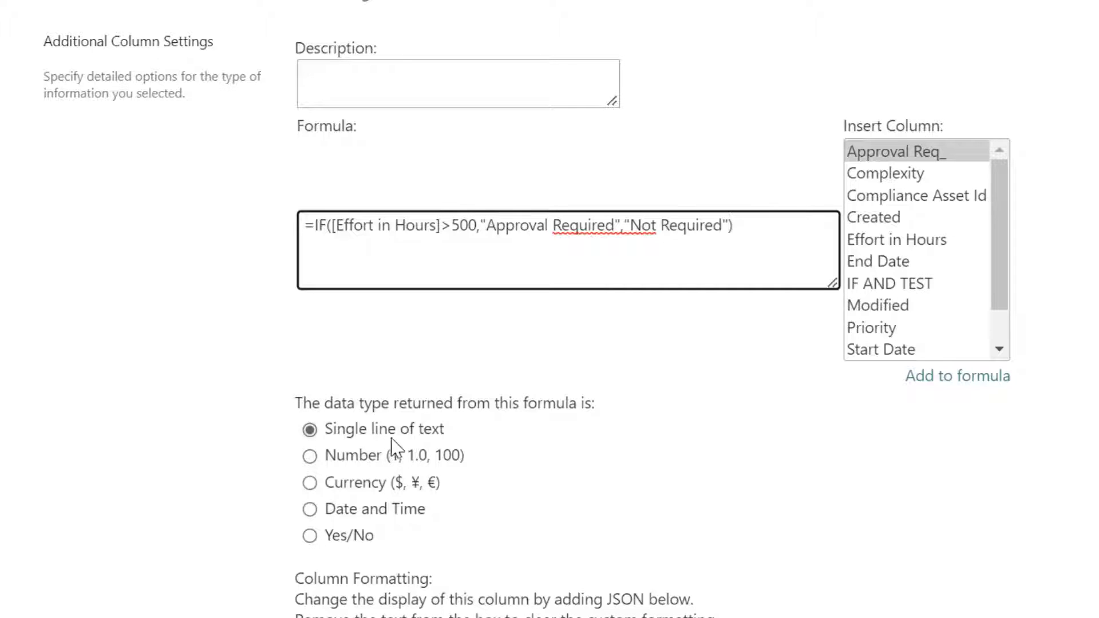
left_click(511, 433)
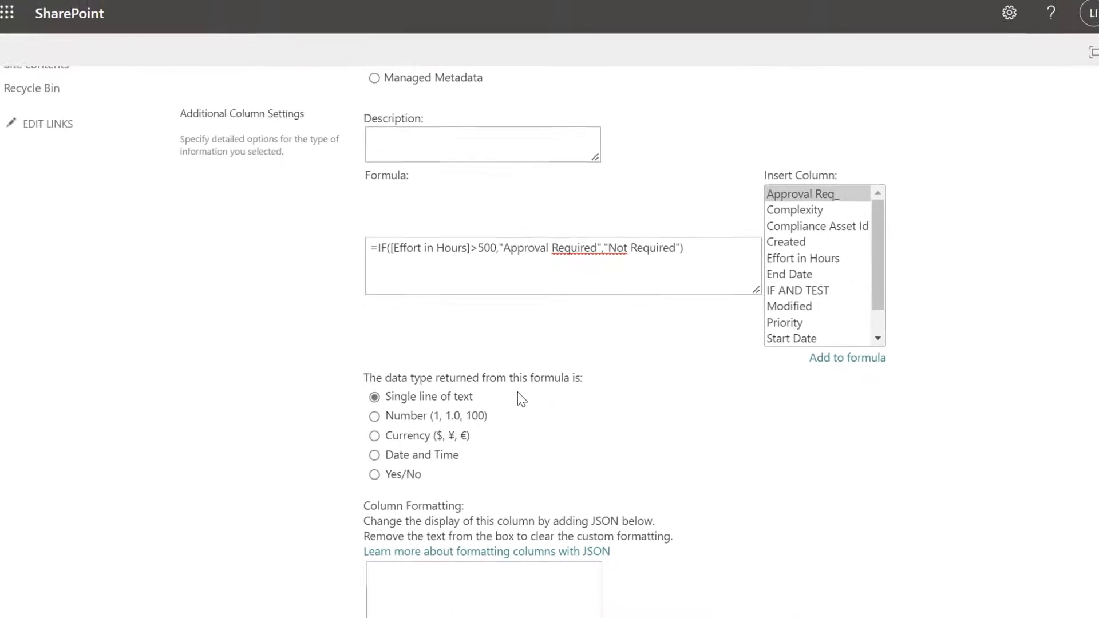
scroll(521, 394, "down", 4)
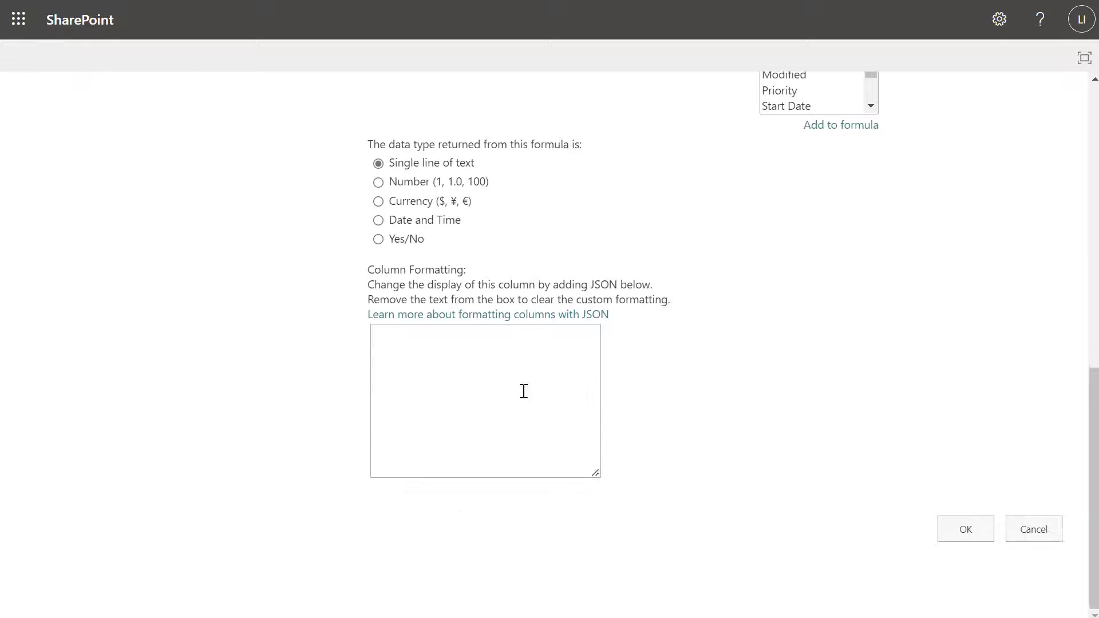
left_click(957, 529)
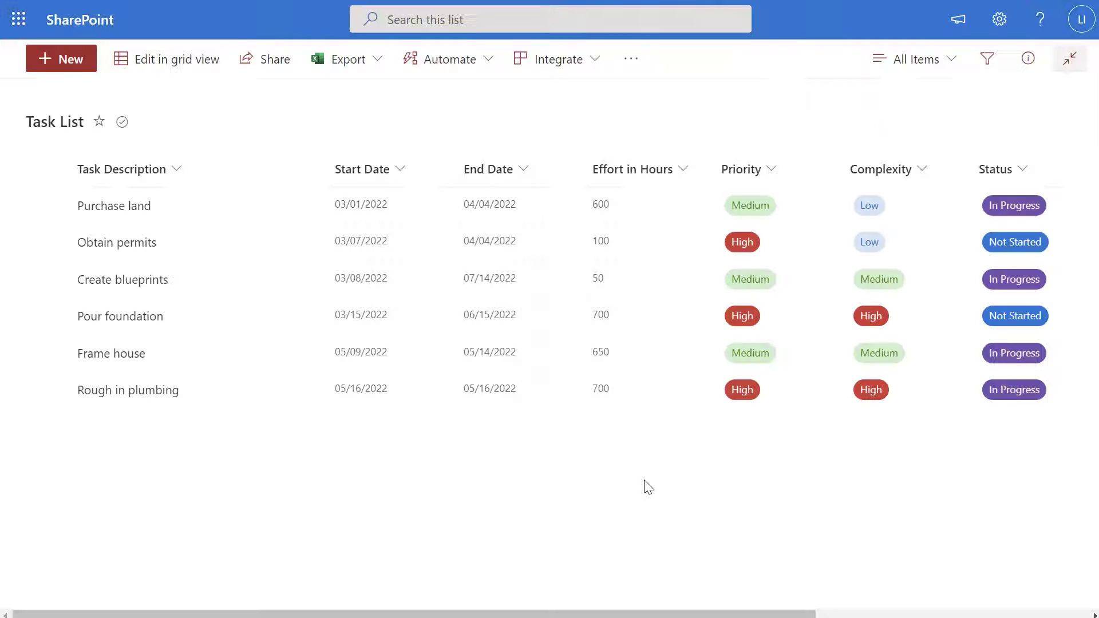
- Move the Approval Required column between Effort in Hours and Priority
left_click_drag(658, 614, 830, 614)
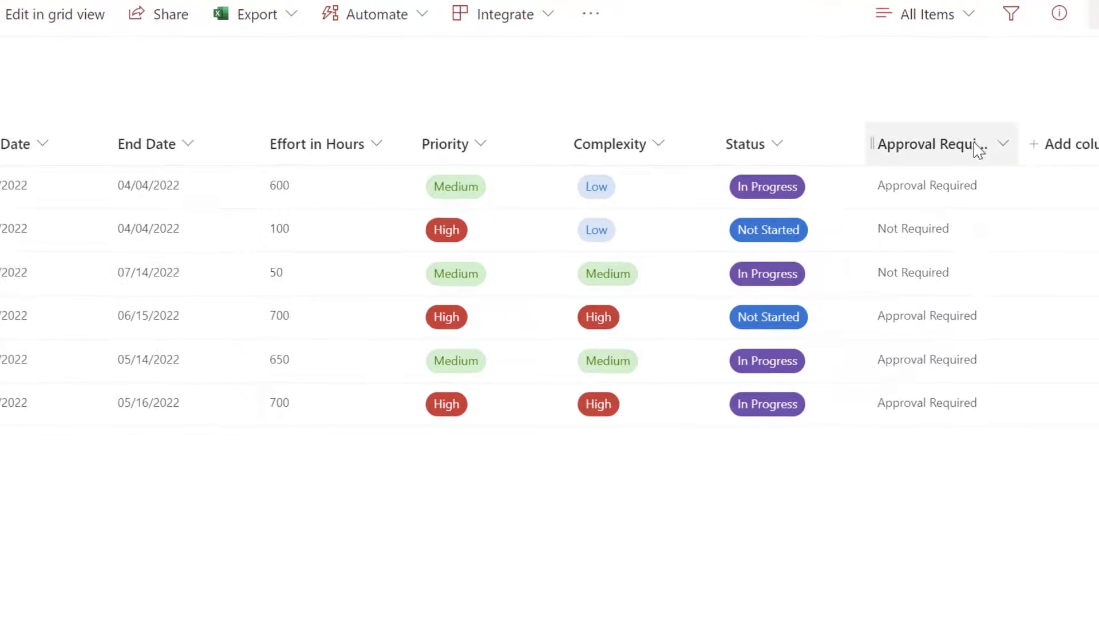
left_click_drag(918, 148, 421, 142)
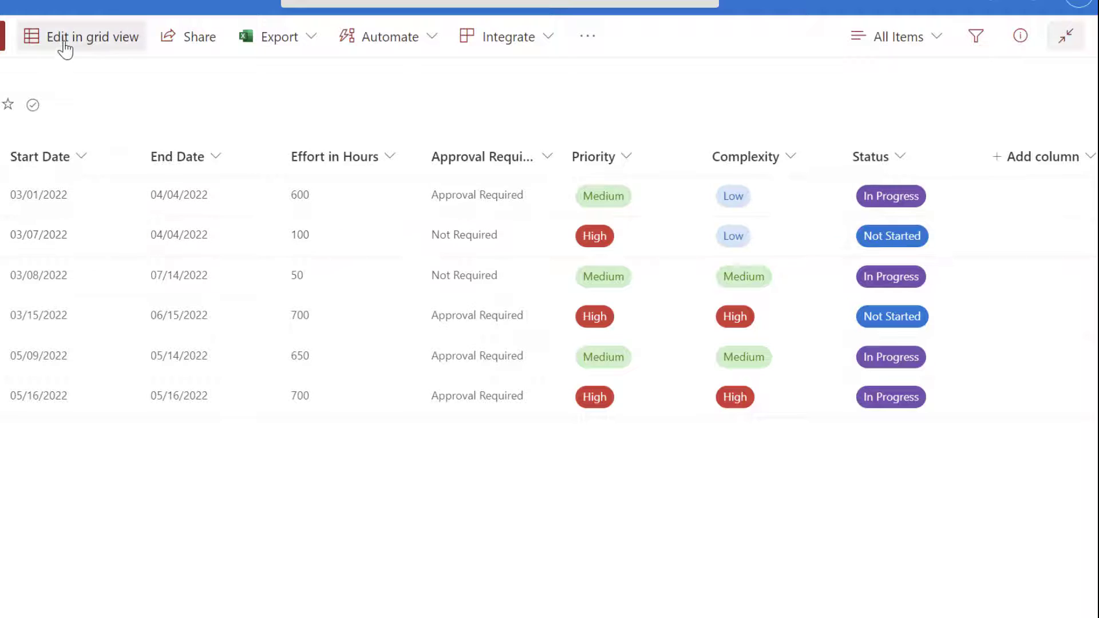
- Set the Purchase land task's Effort in Hours to 50 in grid view, then return to the normal list view
left_click(65, 46)
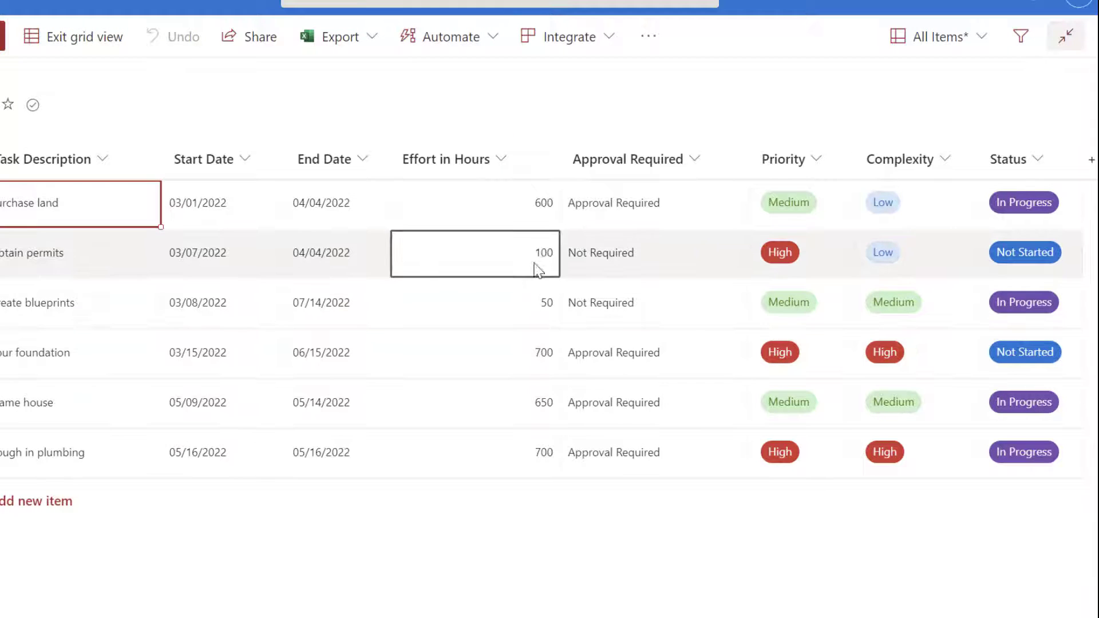
left_click(544, 215)
left_click_drag(545, 214, 520, 213)
key("BackSpace")
type("50")
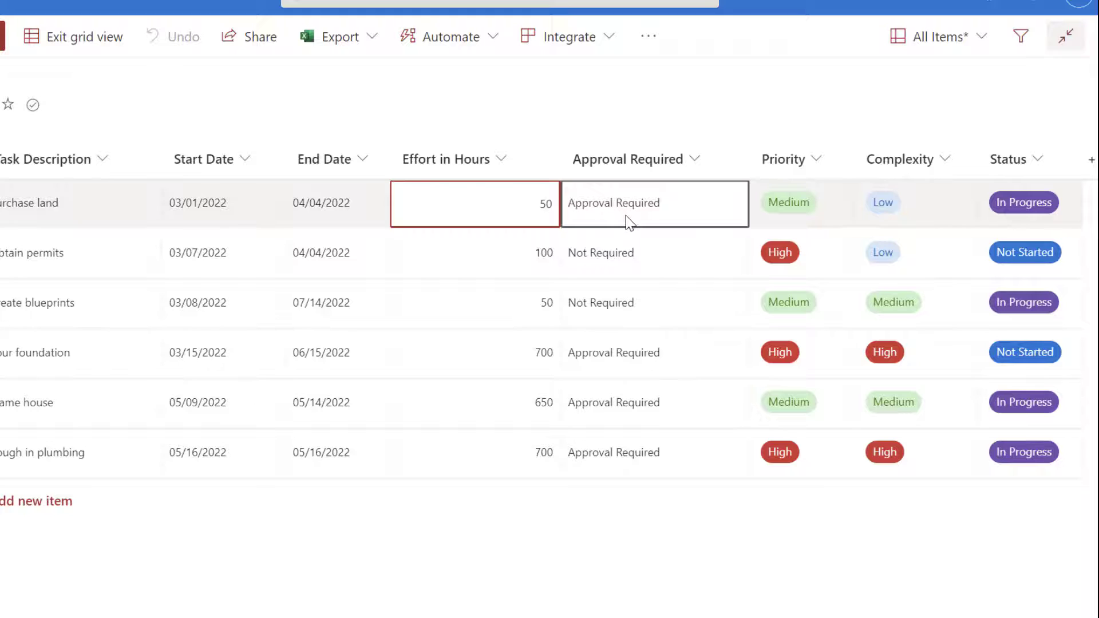
left_click(74, 39)
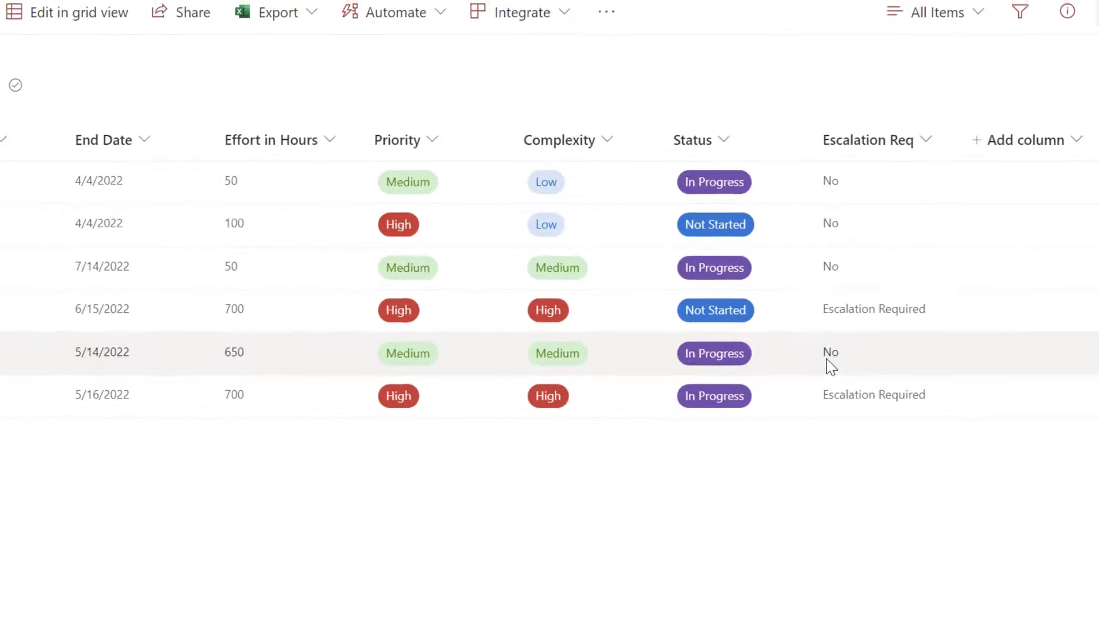
- In grid view, clear the Pour foundation task's complexity and set Create blueprints' complexity to Low, then exit grid view
left_click(124, 21)
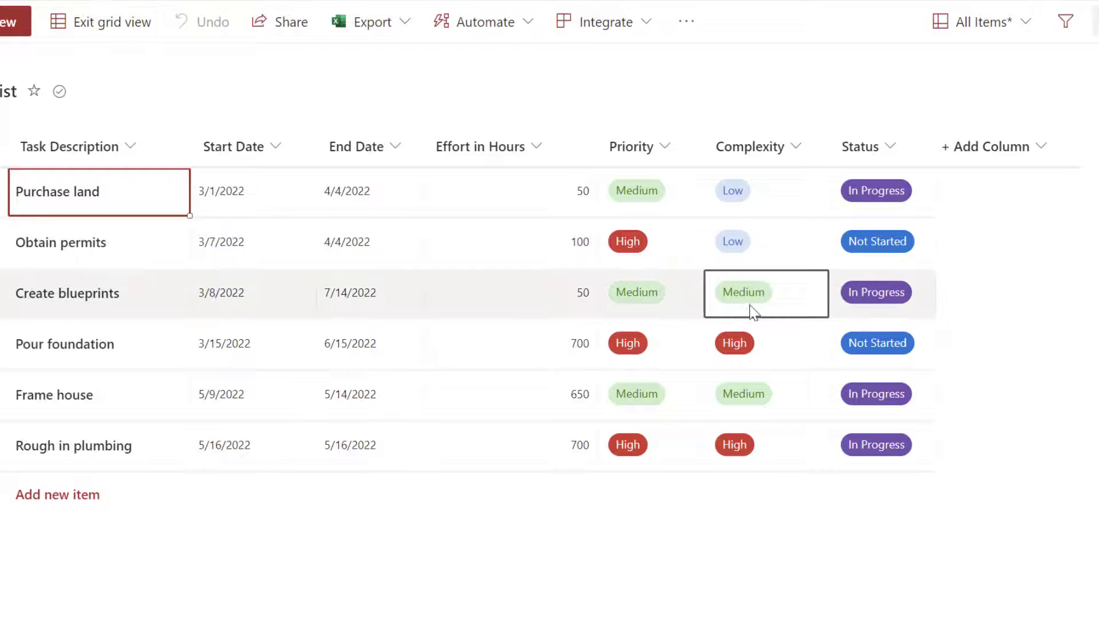
left_click(767, 348)
left_click(764, 348)
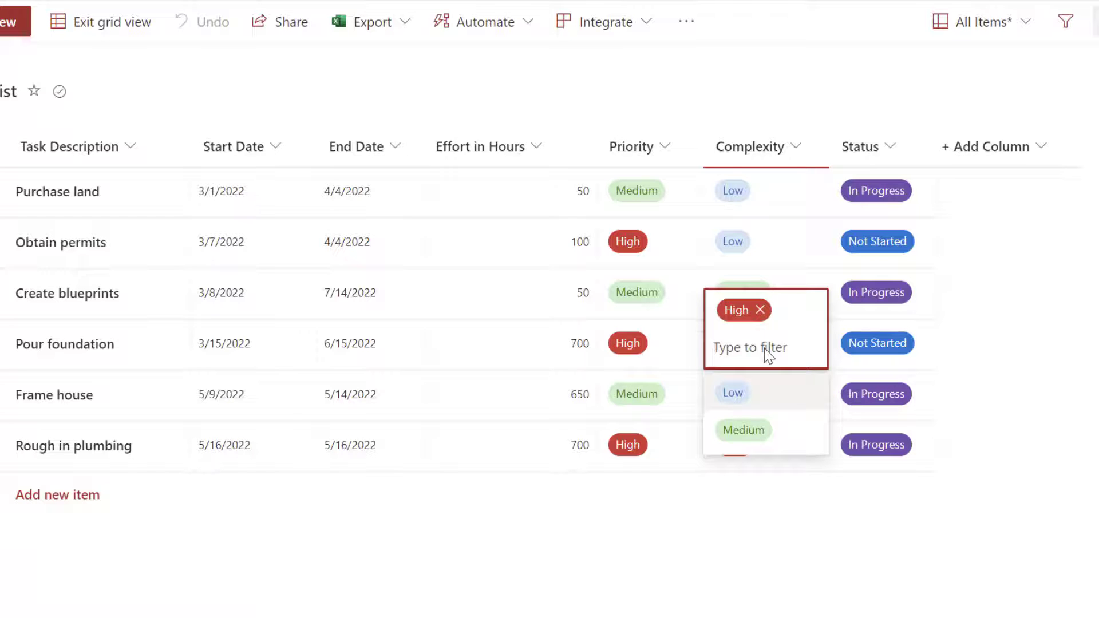
left_click(760, 310)
left_click(756, 297)
left_click(754, 294)
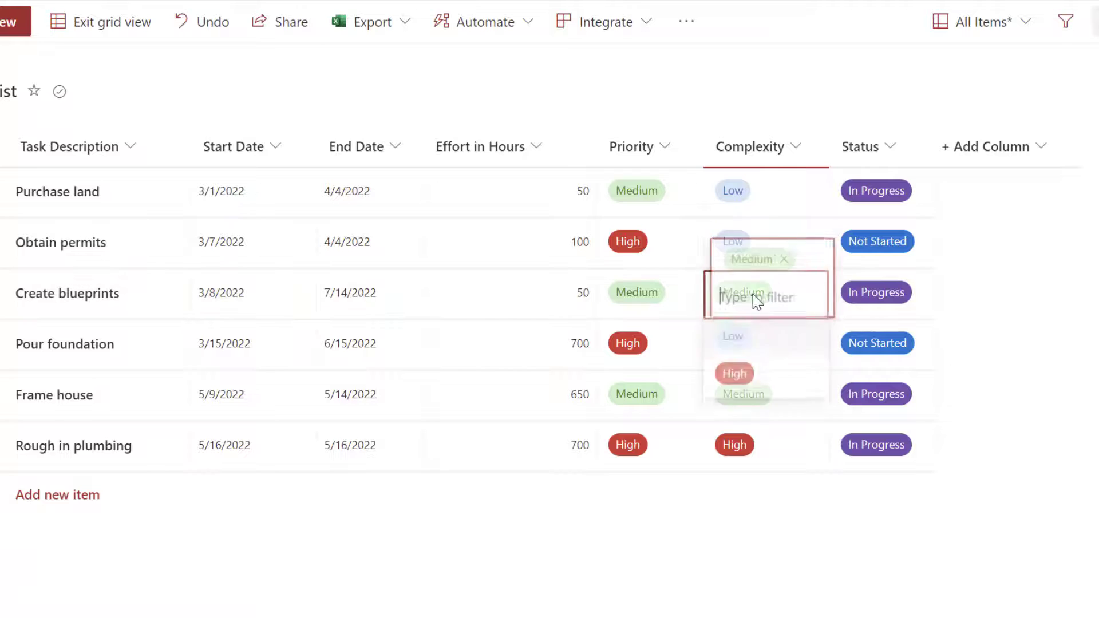
left_click(735, 342)
left_click(117, 33)
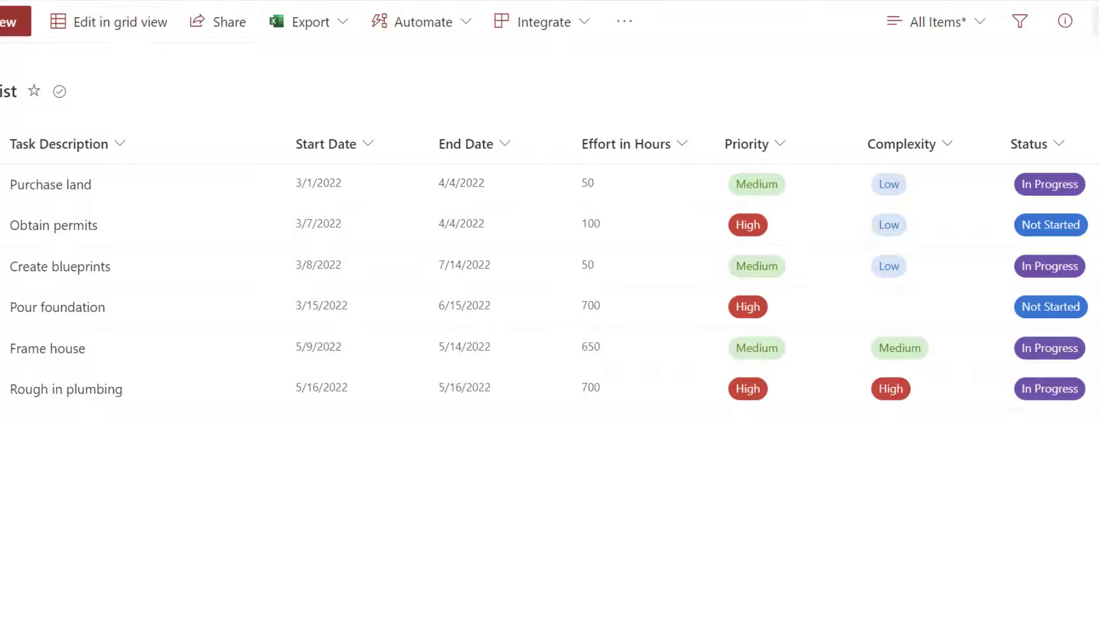
- Enlarge the formula box of the calculated Escalation Required column and begin its formula with =IF([Complexity]="HIGH",
scroll(544, 269, "right", 5)
scroll(994, 304, "right", 1)
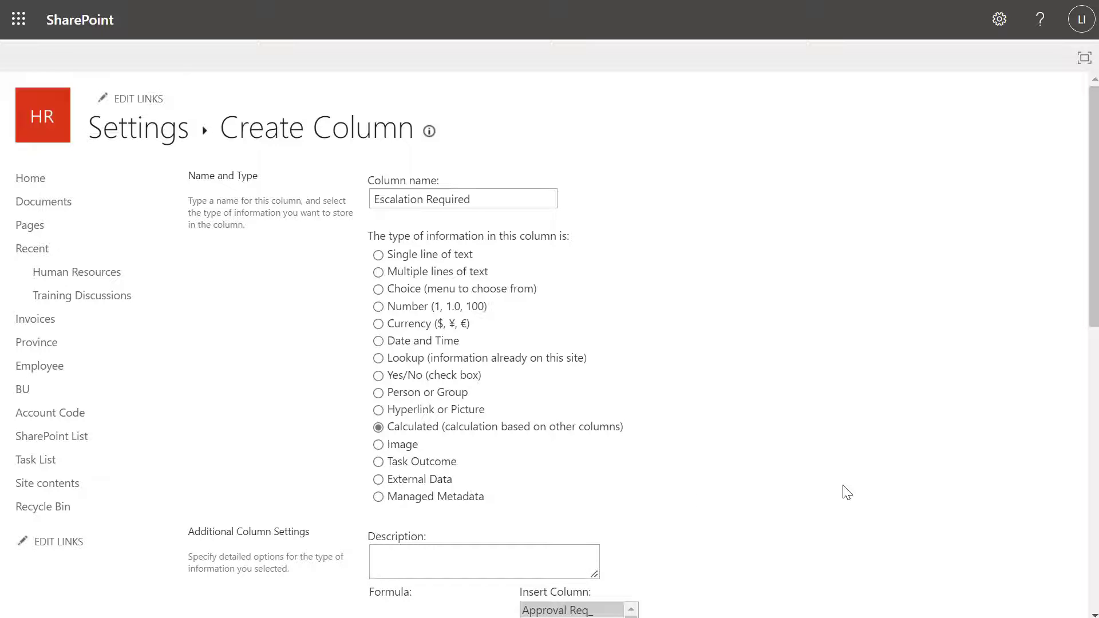
scroll(847, 492, "down", 6)
left_click_drag(516, 410, 857, 389)
left_click(655, 338)
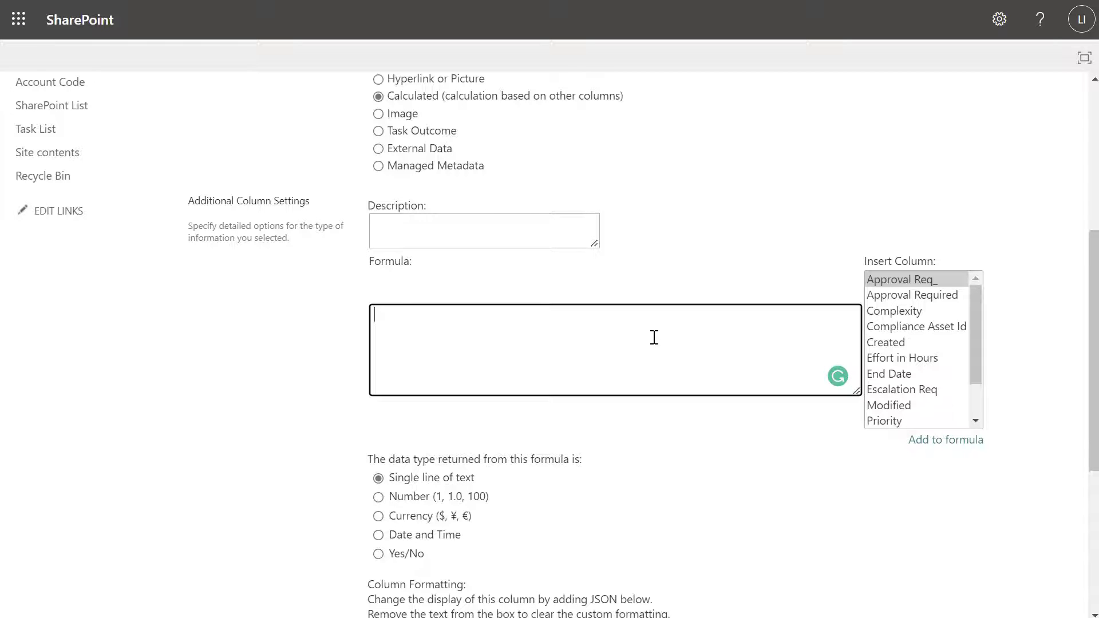
type("=IF([Complexity]=\"HIGH\",")
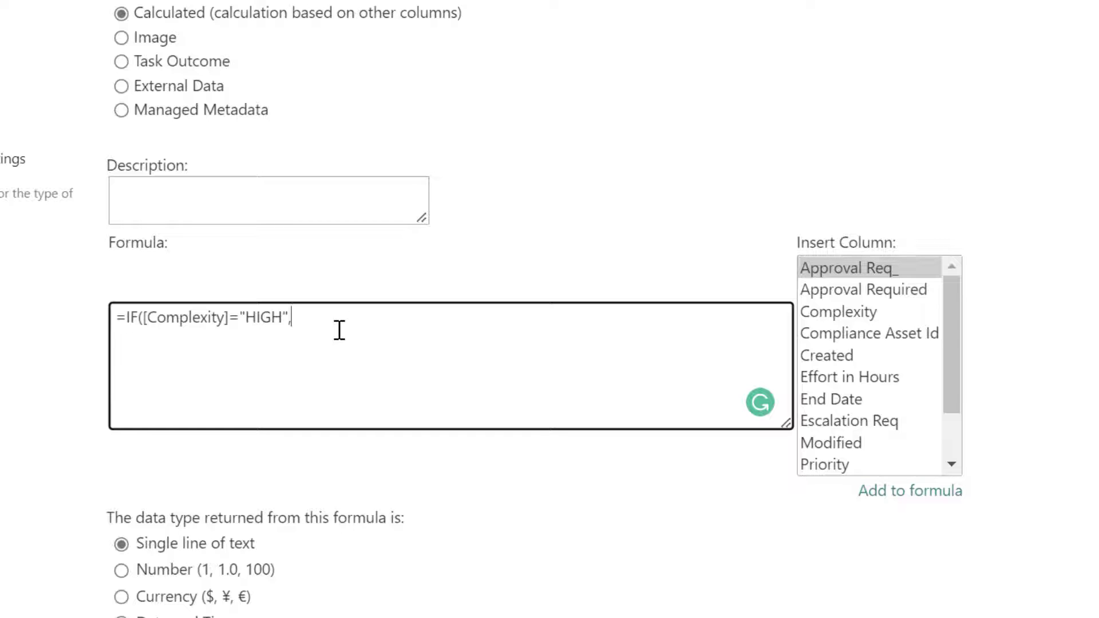
- Complete the Escalation Required formula with the nested condition IF([Priority]="HIGH","Escalation Required","No"))
type("IF(")
double_click(839, 465)
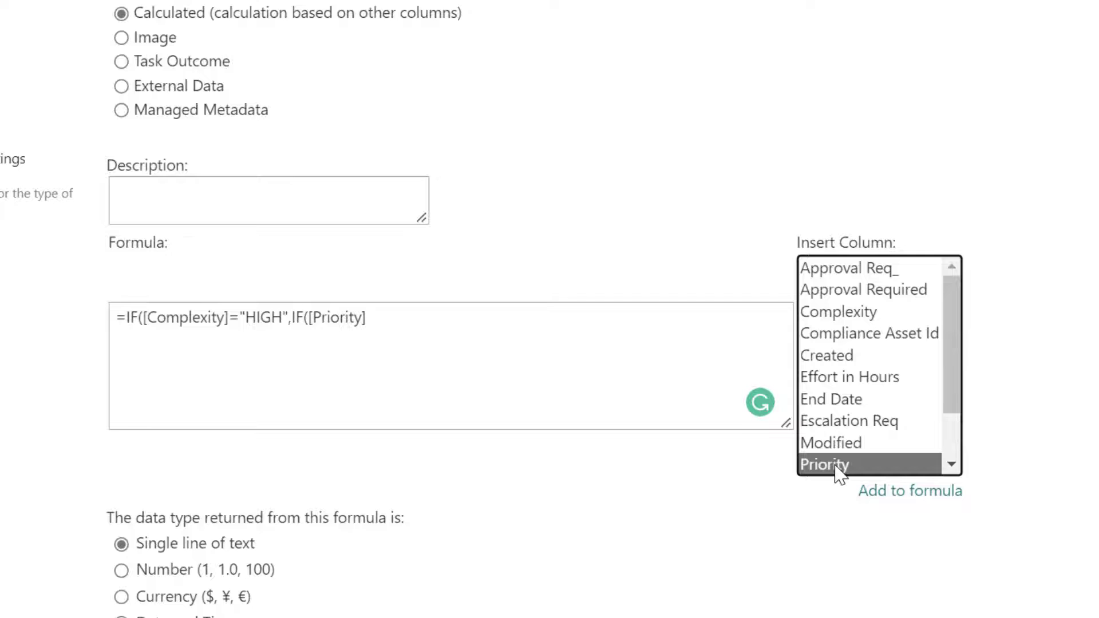
left_click(429, 325)
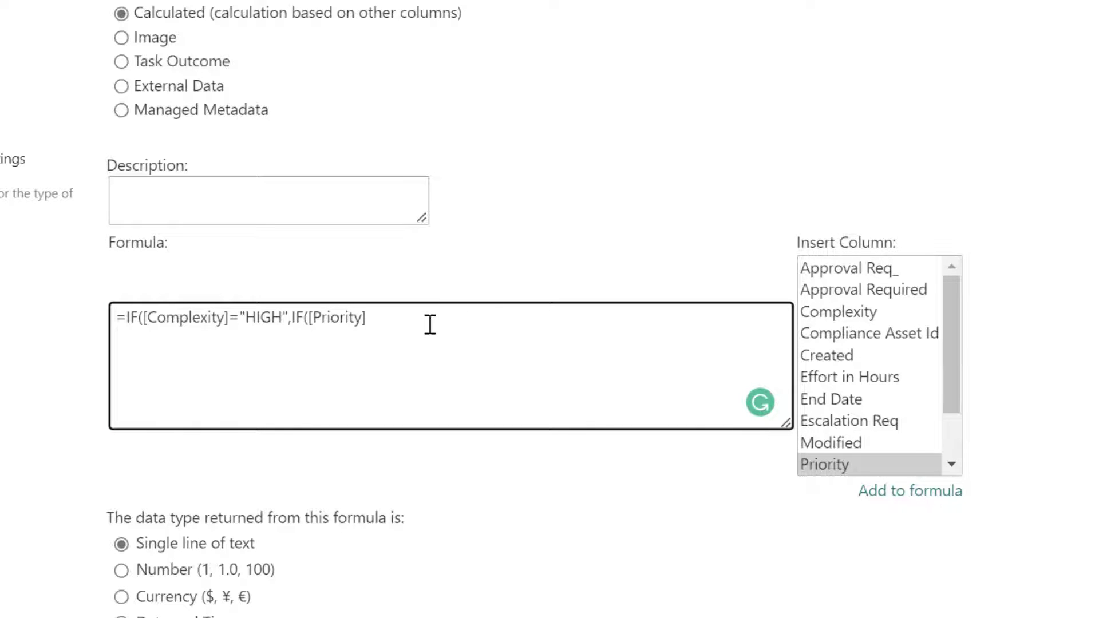
type("=\"HIGH")
type("\",")
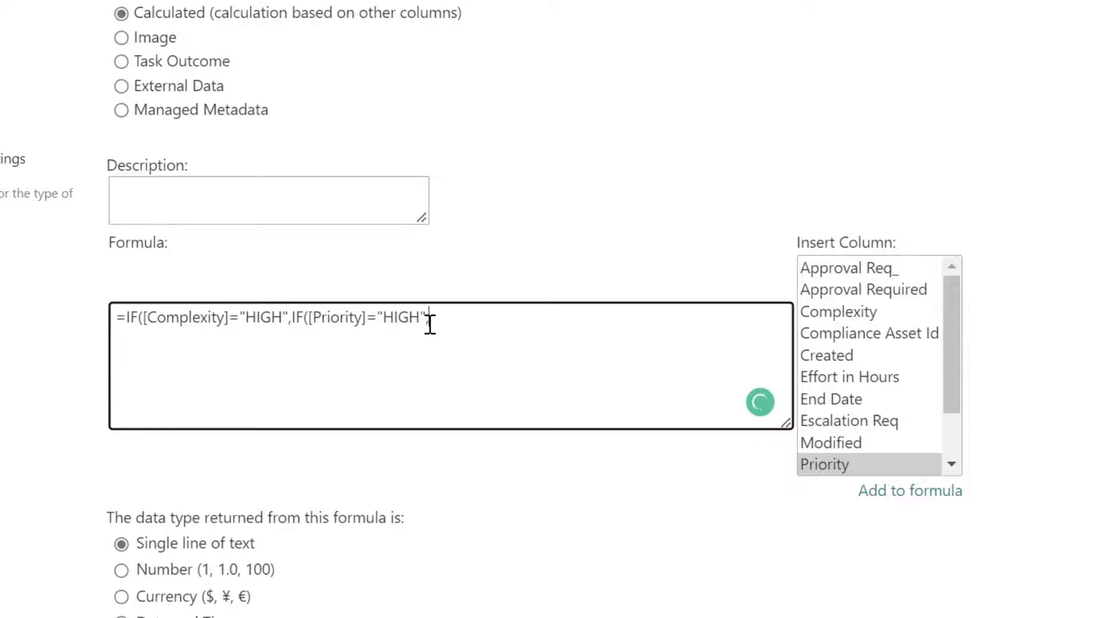
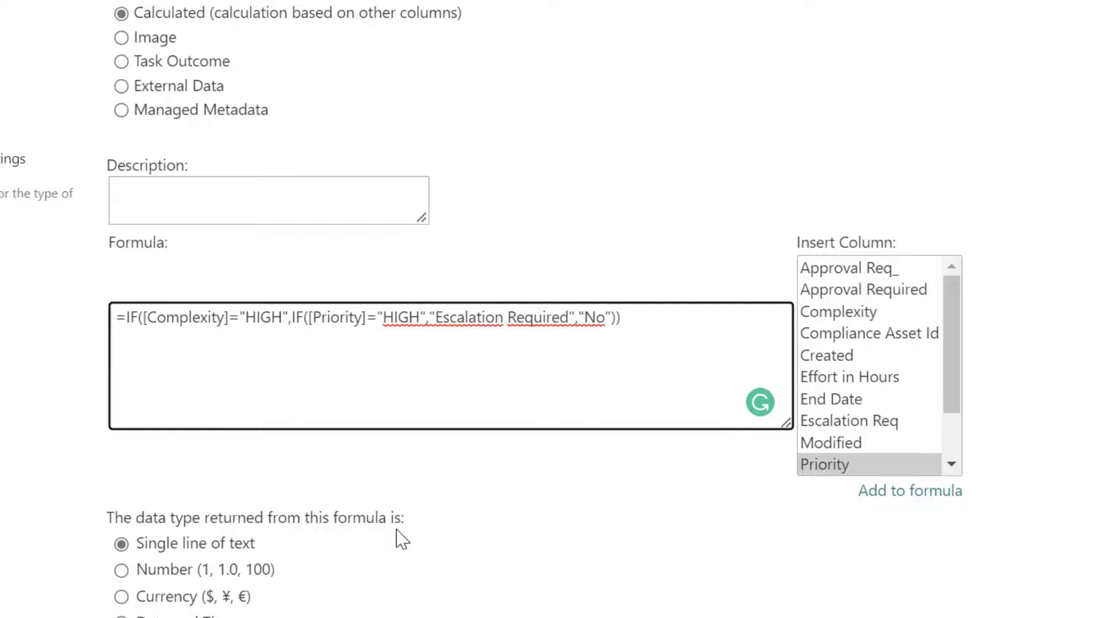
- Create the calculated column with single line of text output, and widen Escalation Required in the list to fit its full heading
scroll(402, 538, "down", 6)
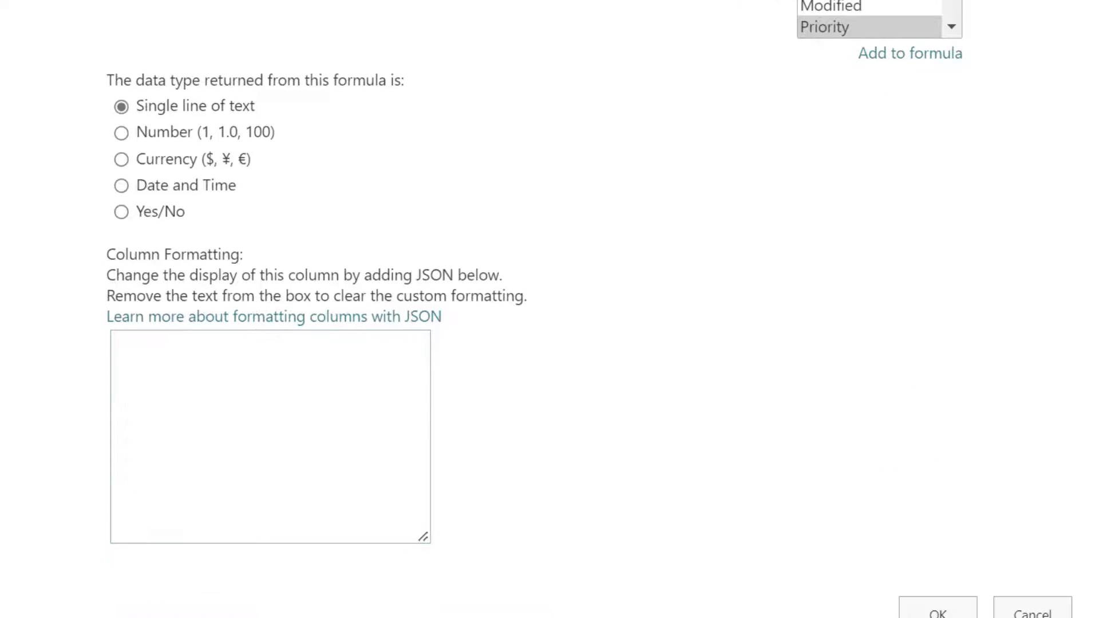
left_click(938, 612)
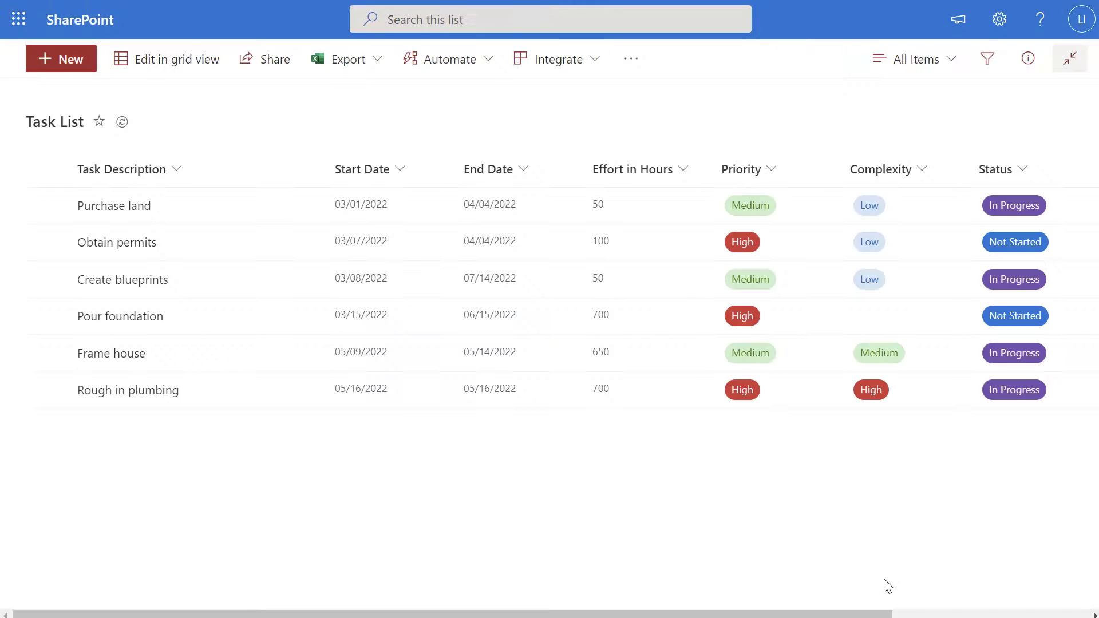
left_click_drag(882, 614, 961, 613)
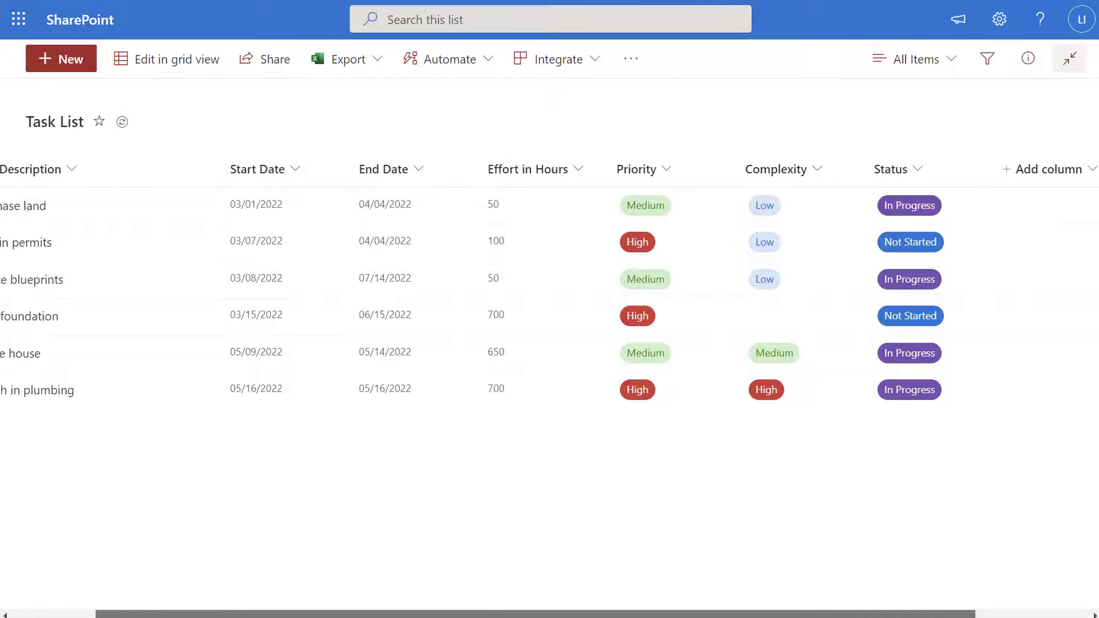
scroll(550, 389, "right", 5)
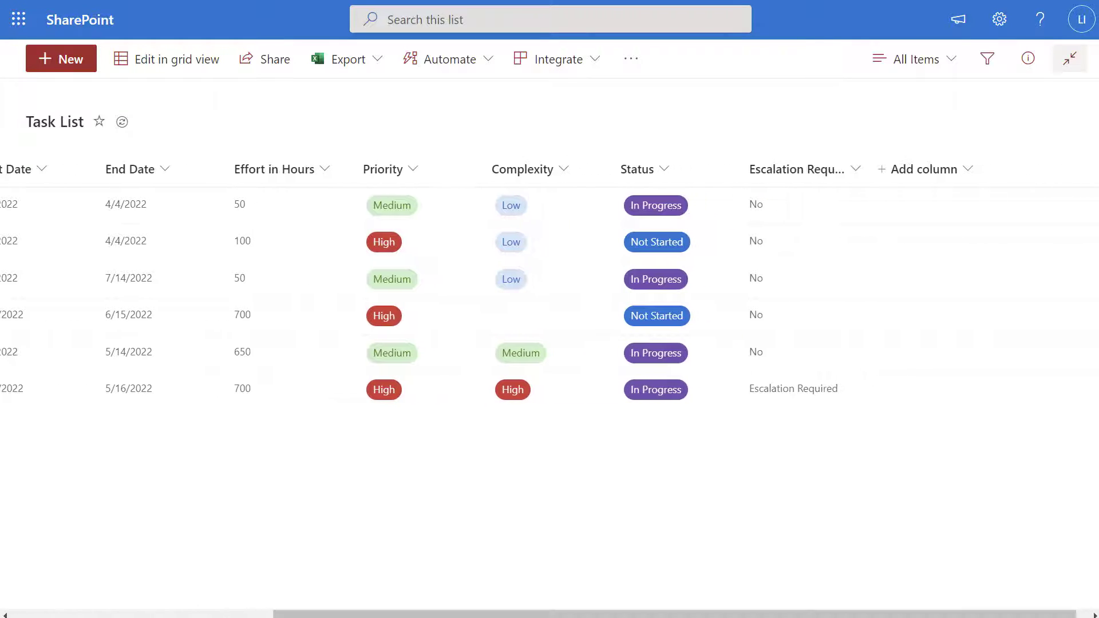
left_click_drag(869, 169, 977, 169)
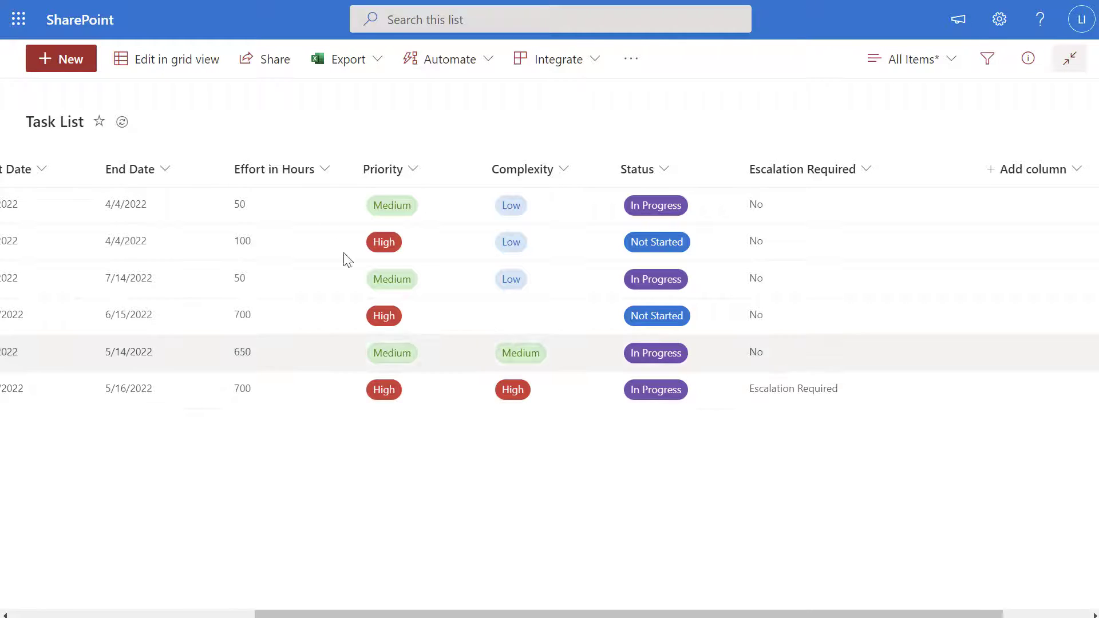
- In grid view, set the complexity of Obtain permits and Pour foundation to High, then return to the list and check Escalation Required
left_click(192, 63)
left_click(655, 241)
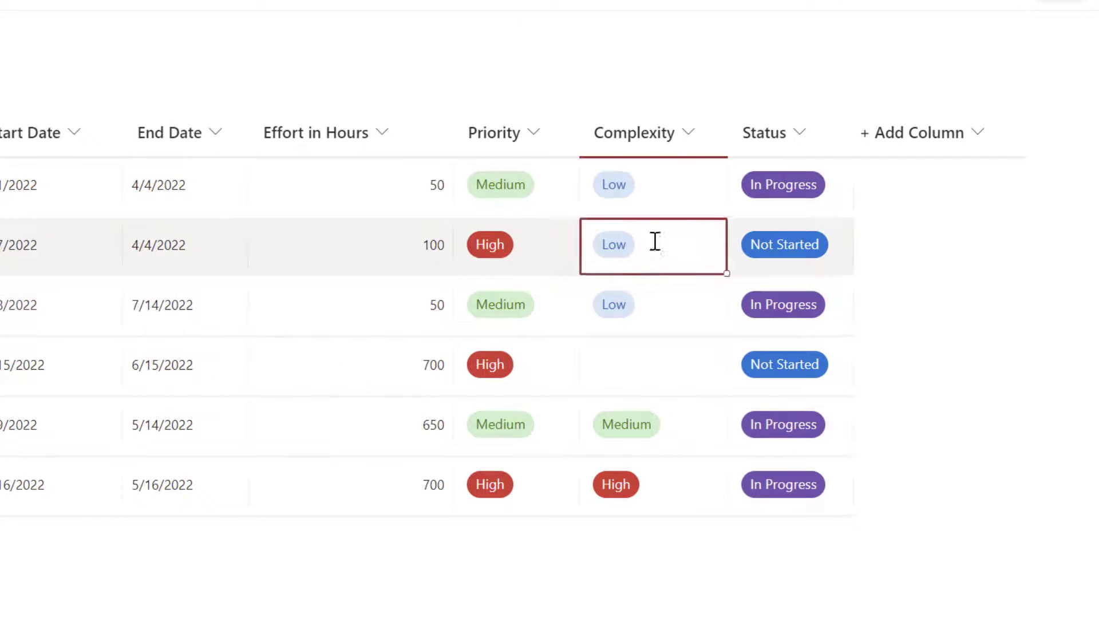
left_click(657, 246)
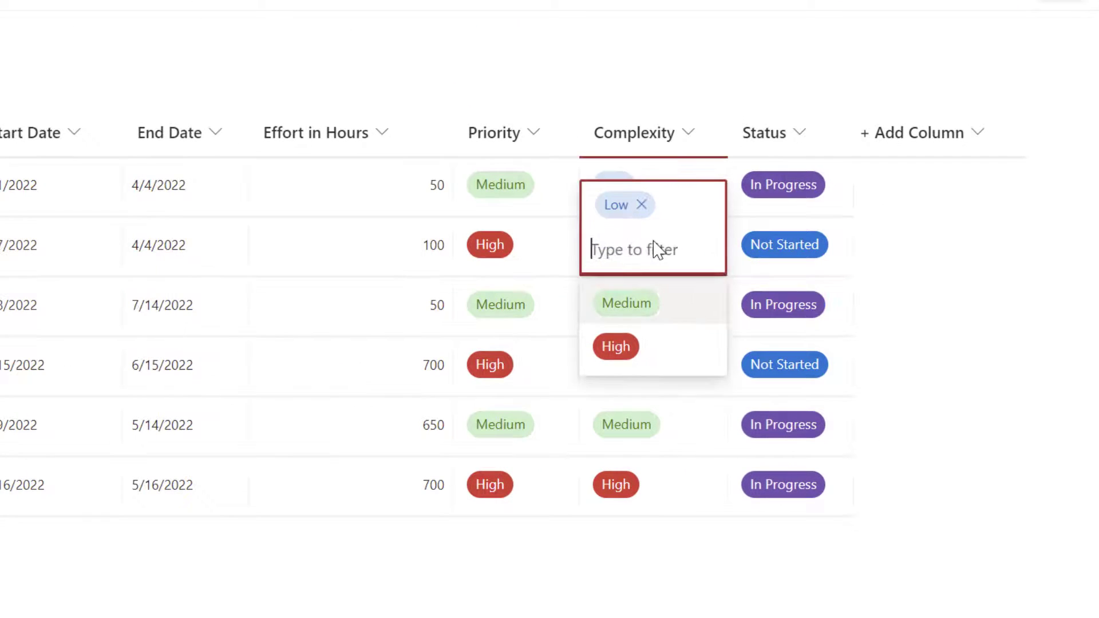
left_click(630, 353)
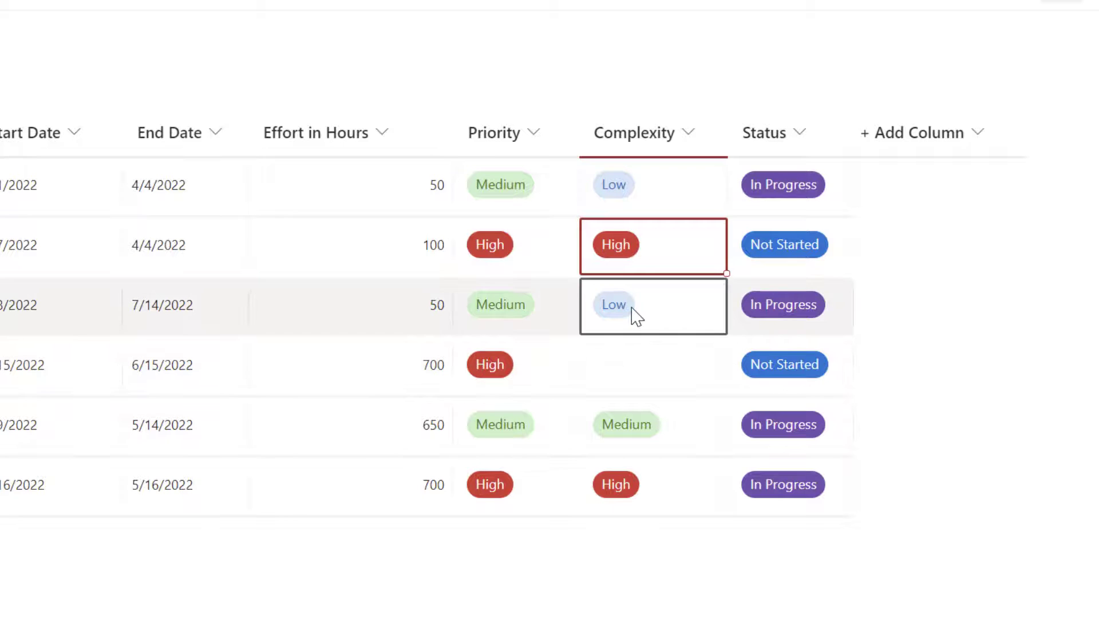
double_click(644, 365)
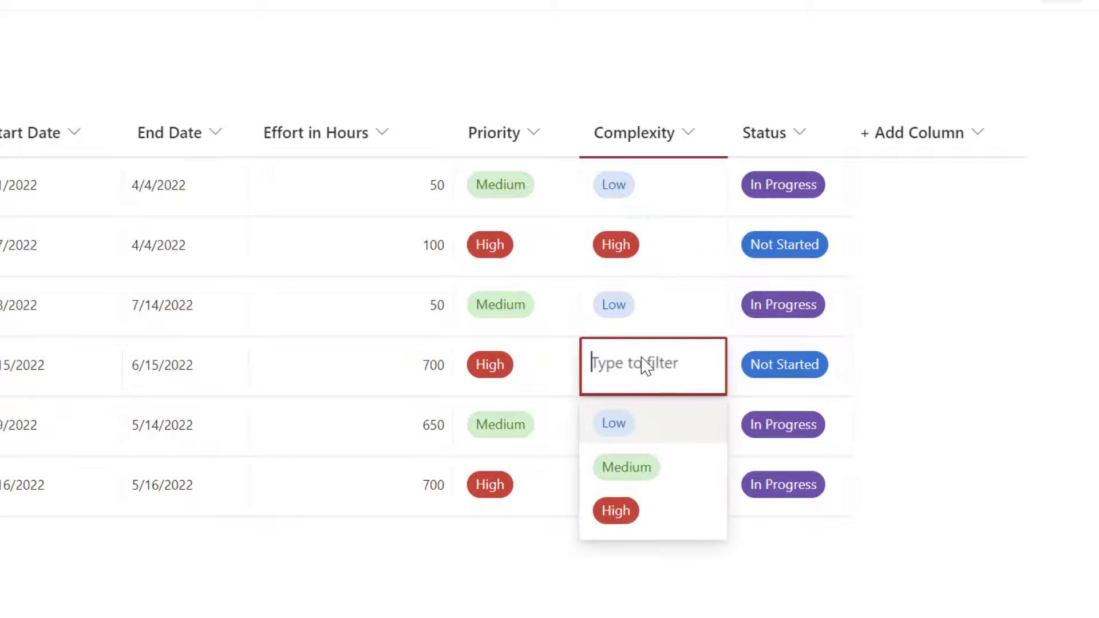
left_click(627, 509)
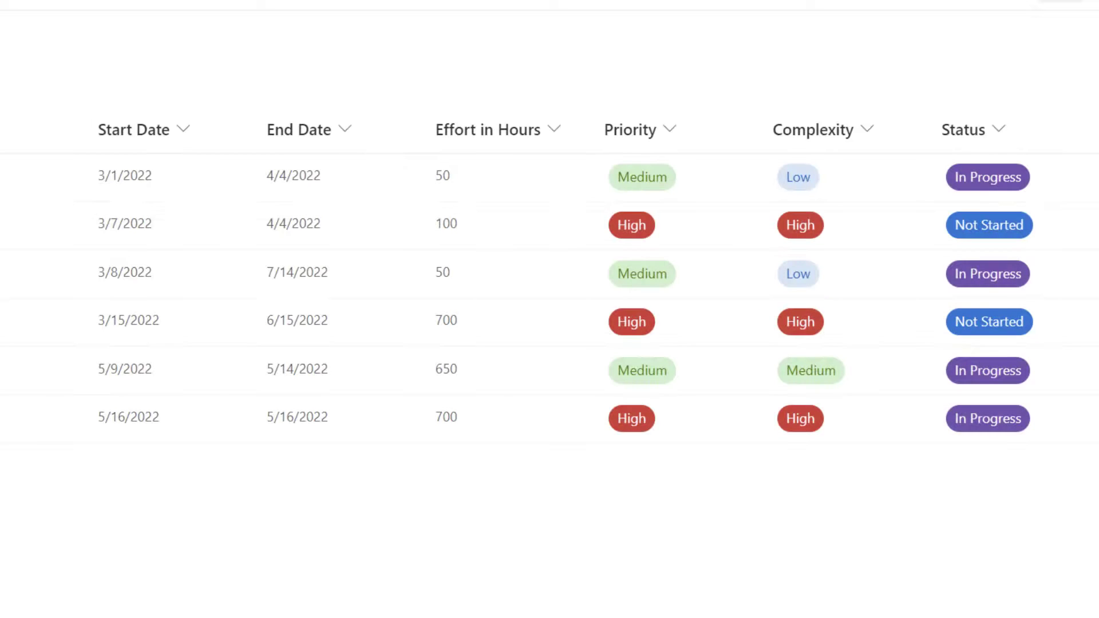
scroll(770, 250, "right", 7)
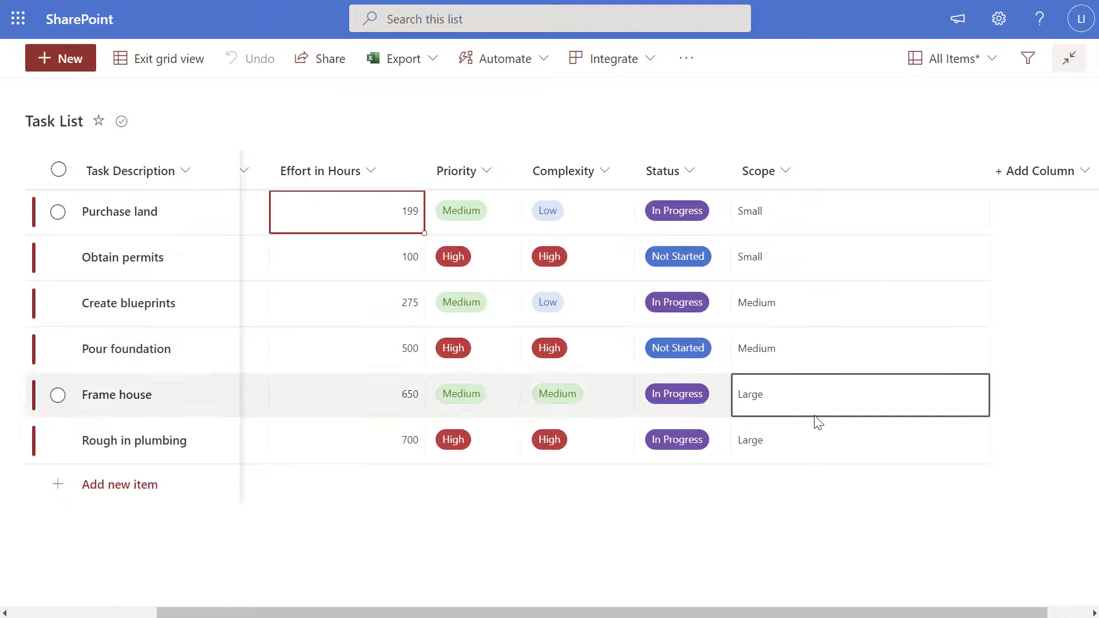
- Set the Purchase land task's Effort in Hours to 750, exit grid view and check its Scope value
double_click(377, 226)
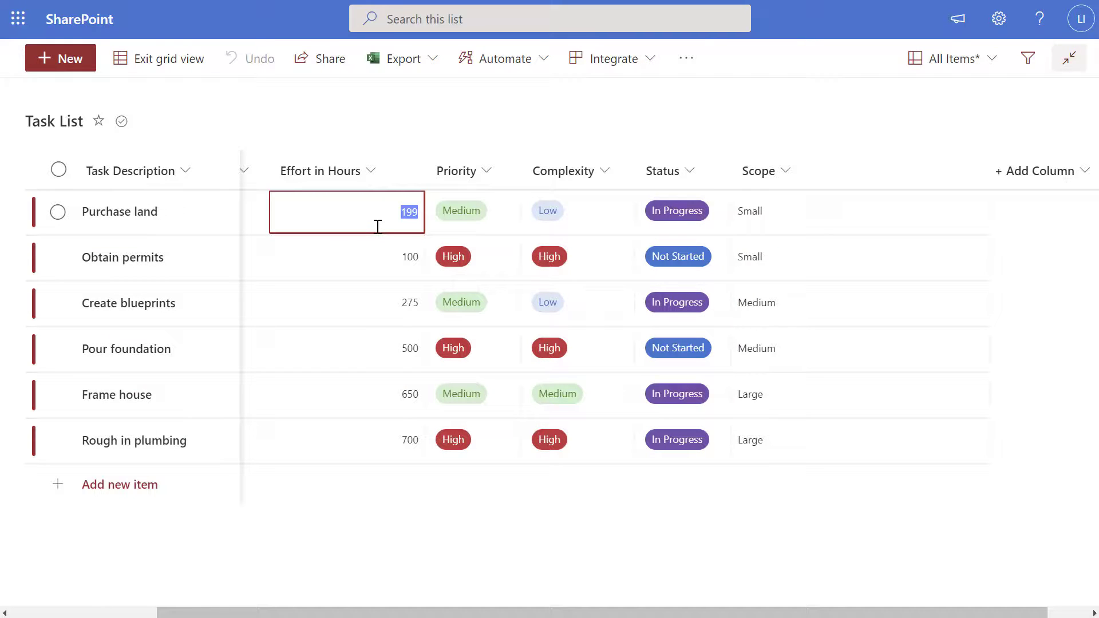
type("750")
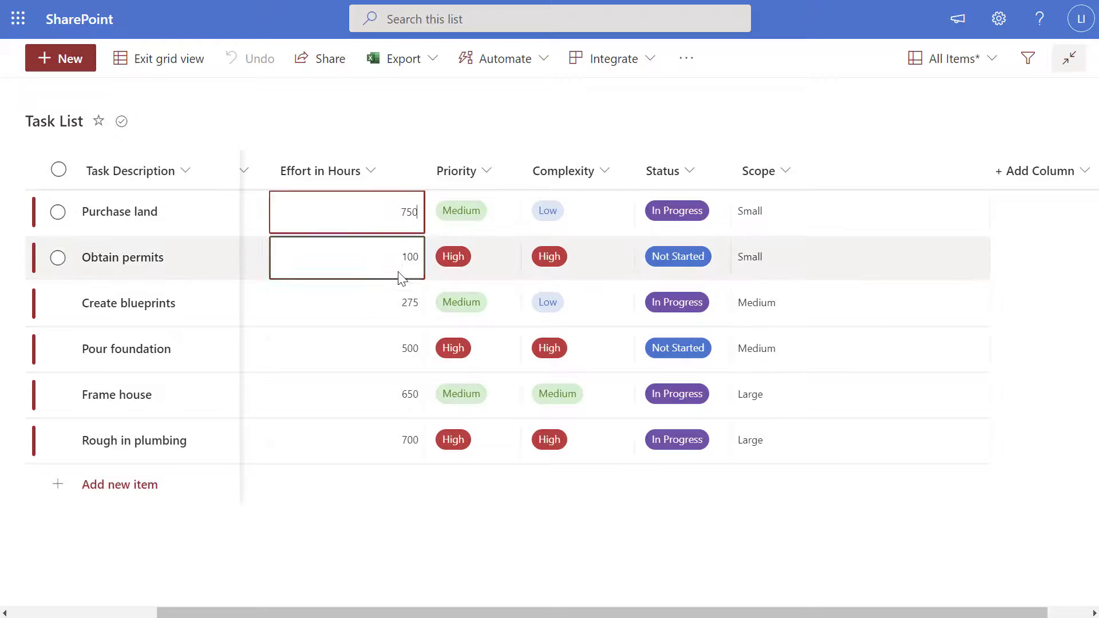
left_click(381, 268)
left_click(148, 63)
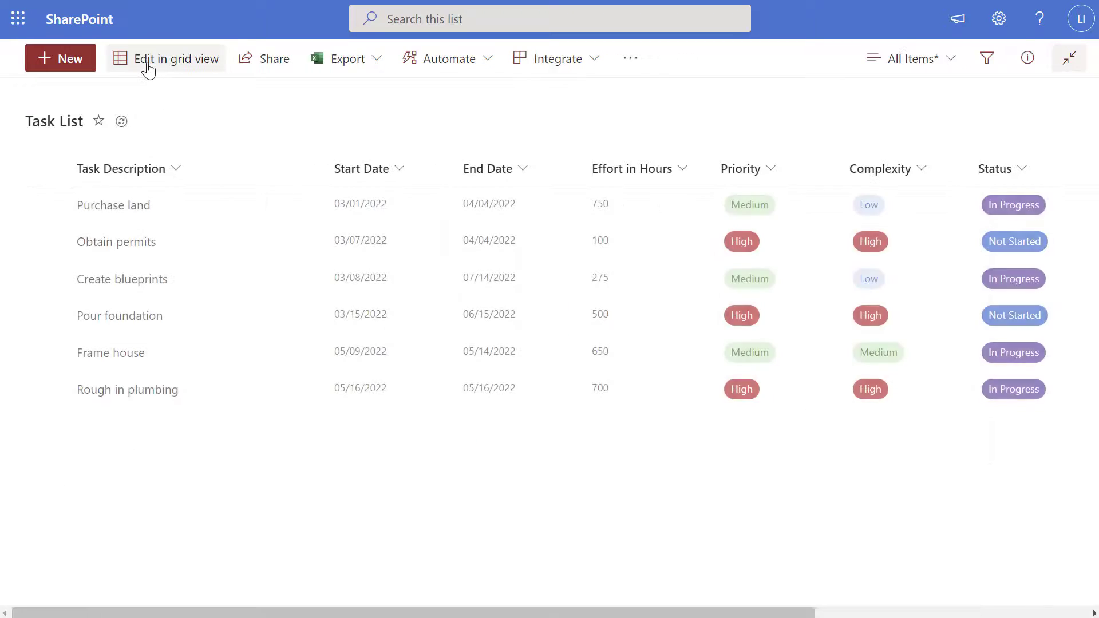
left_click_drag(559, 615, 743, 613)
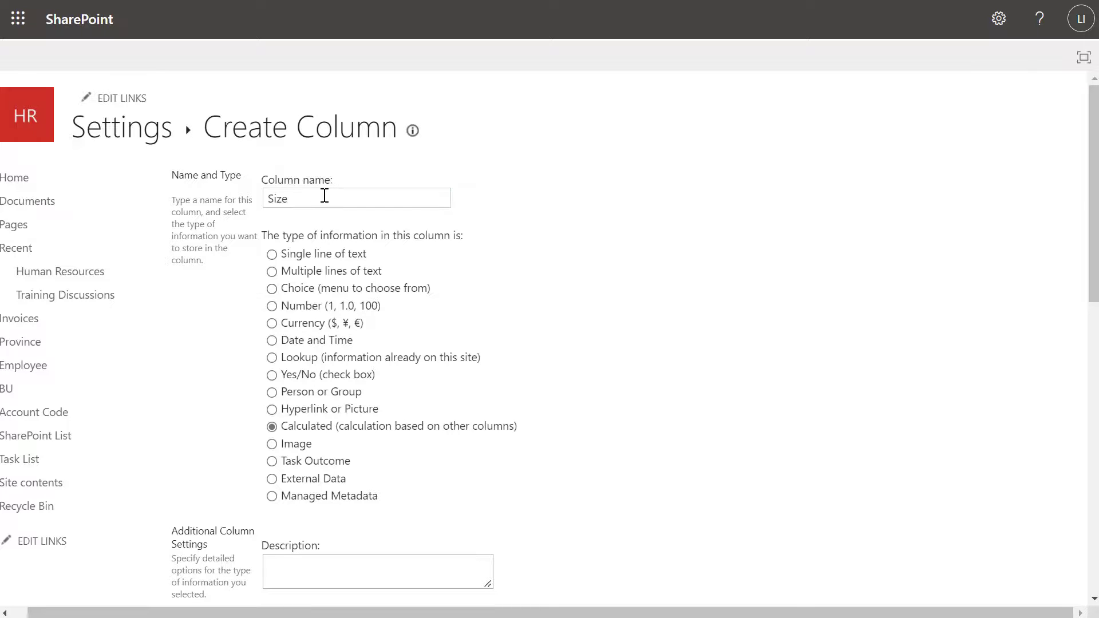
- Switch to the IF-Statement-SP-List file in Notepad and examine the Size formula's first condition, which assigns "Small"
scroll(645, 372, "down", 5)
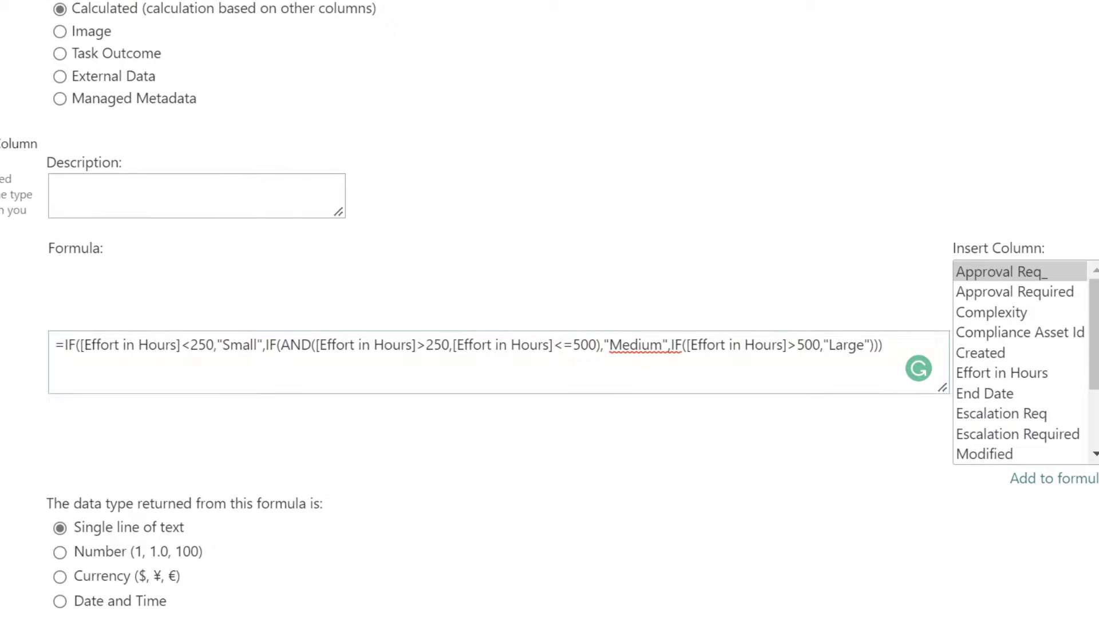
key("alt+Tab")
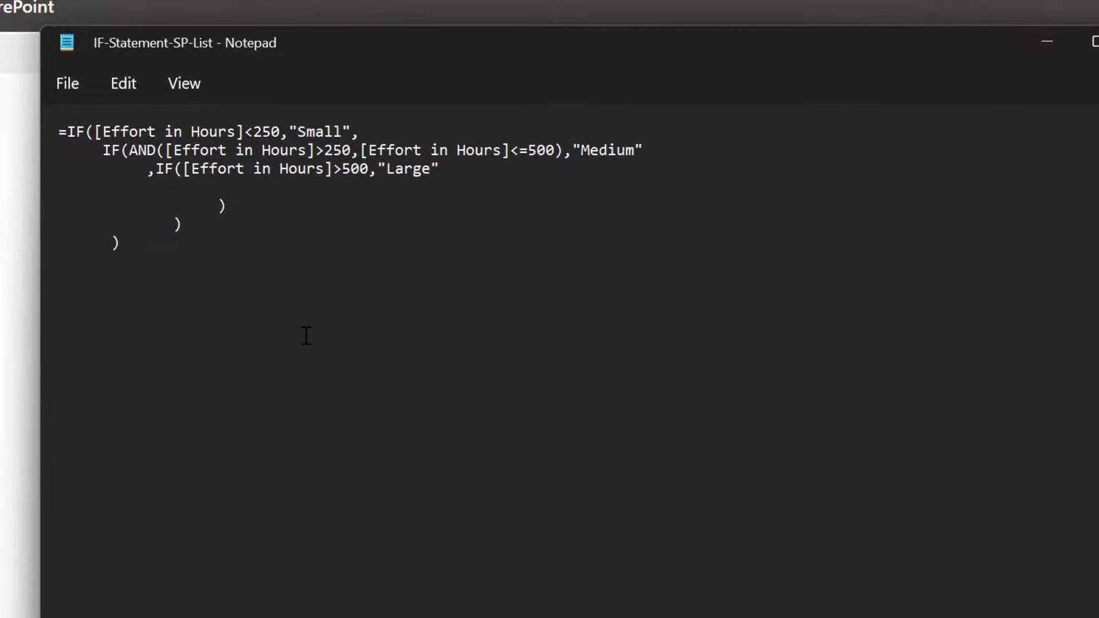
key("ctrl+End")
left_click_drag(231, 48, 228, 94)
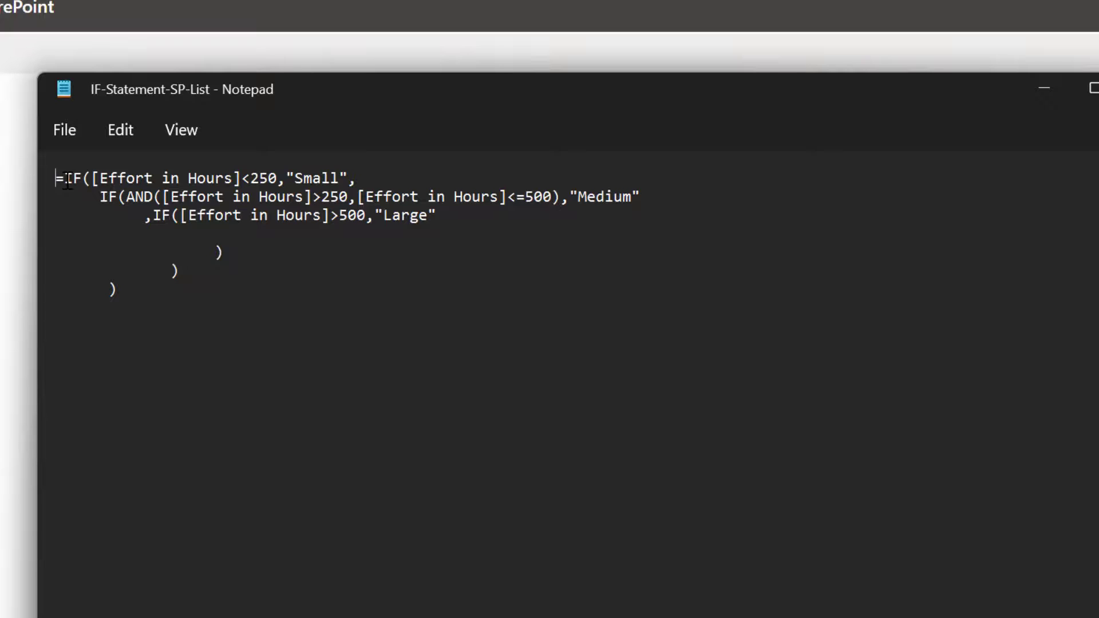
left_click_drag(67, 181, 254, 172)
left_click_drag(296, 182, 338, 179)
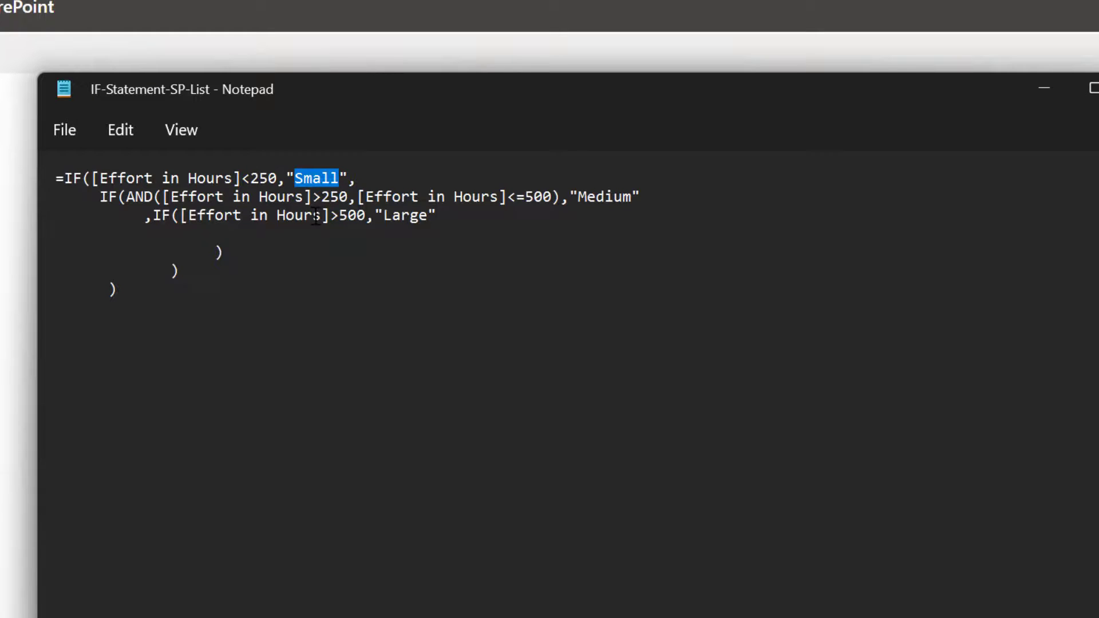
left_click(363, 181)
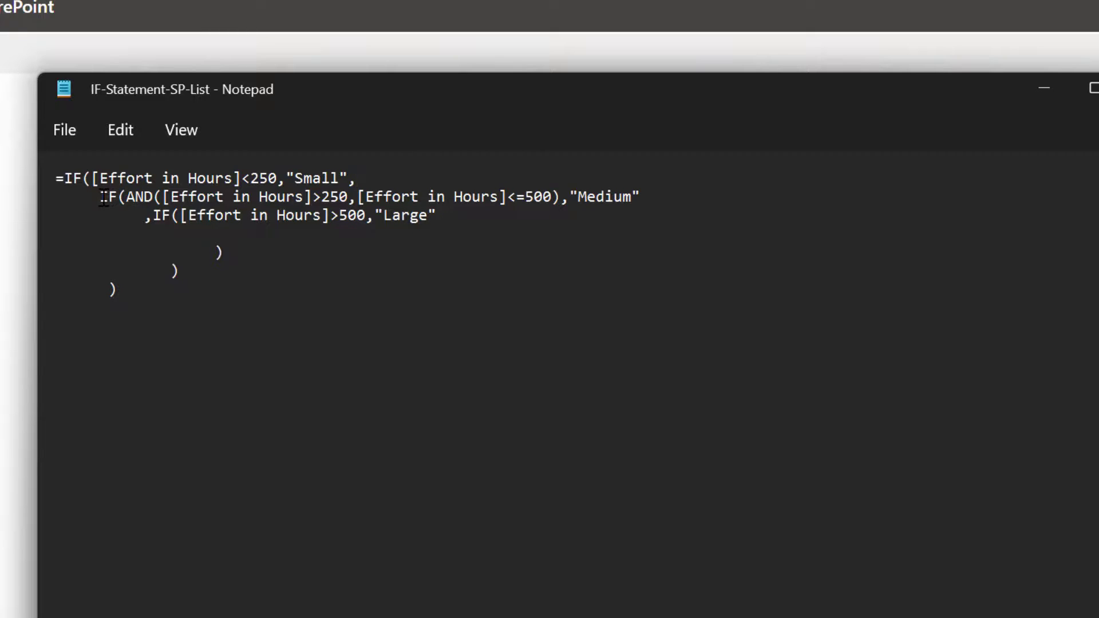
- Examine the nested IF(AND) condition for "Medium", the "Large" condition and the closing parentheses, then return to the SharePoint column form
left_click_drag(102, 198, 144, 197)
left_click(126, 217)
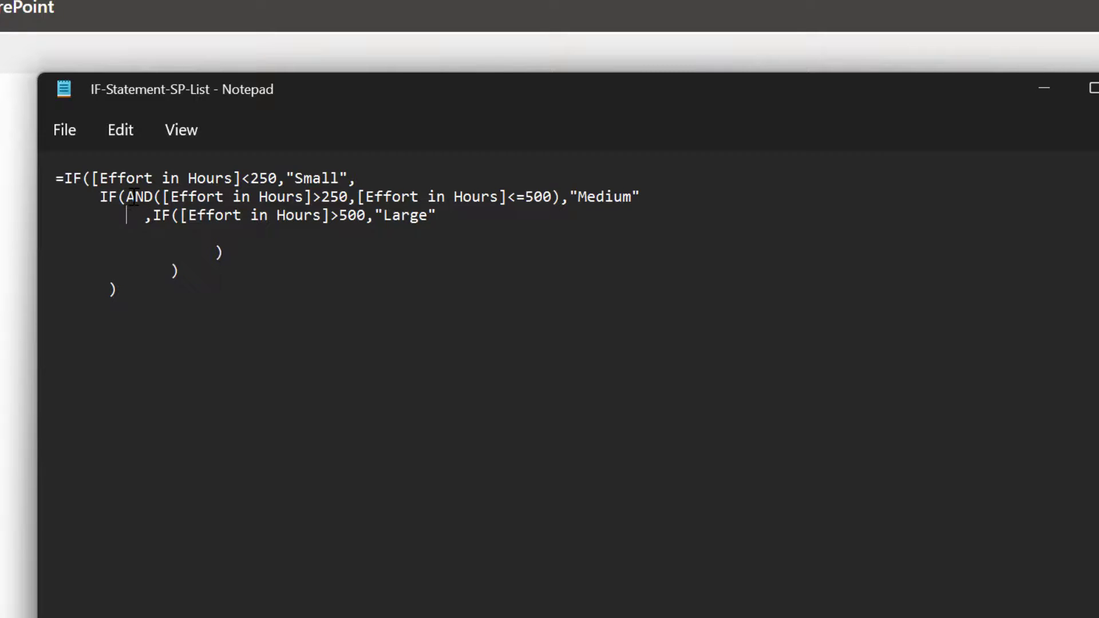
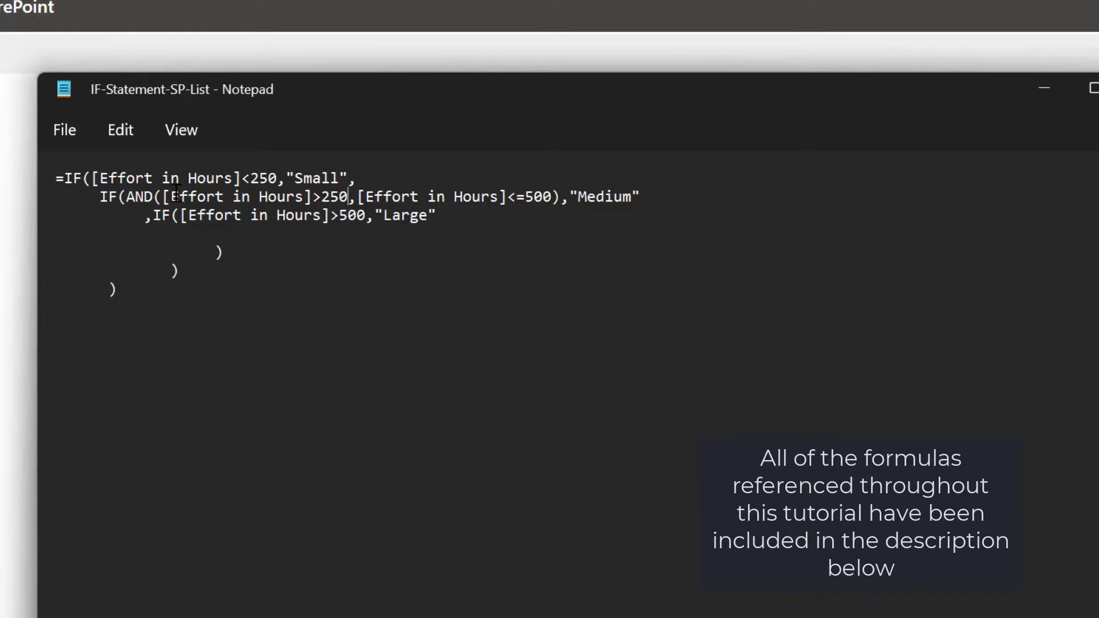
left_click_drag(172, 196, 555, 198)
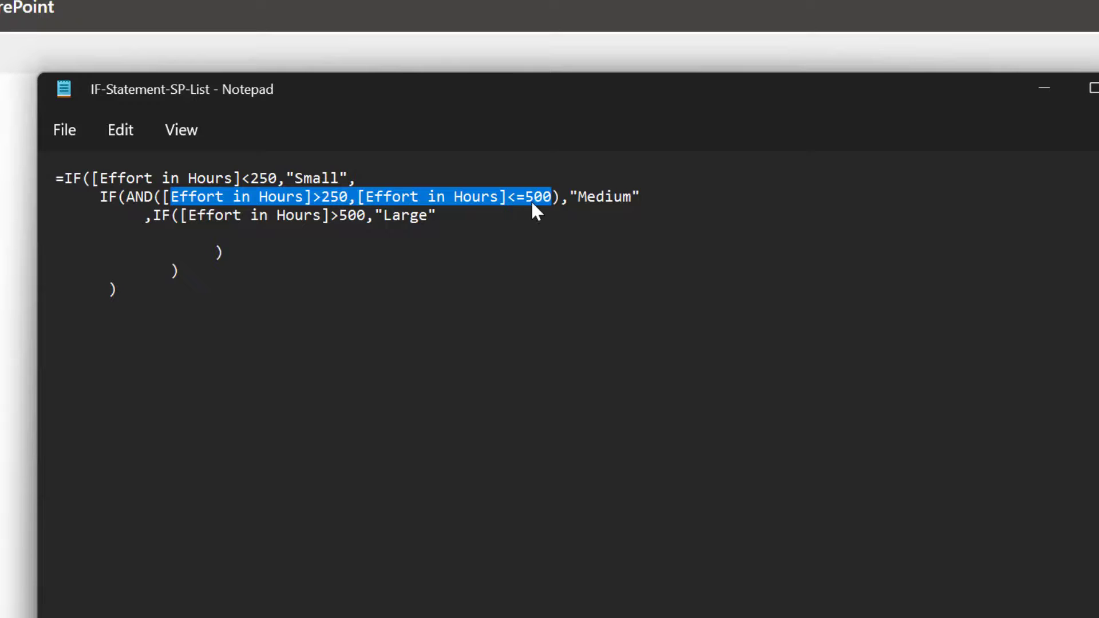
key("Down")
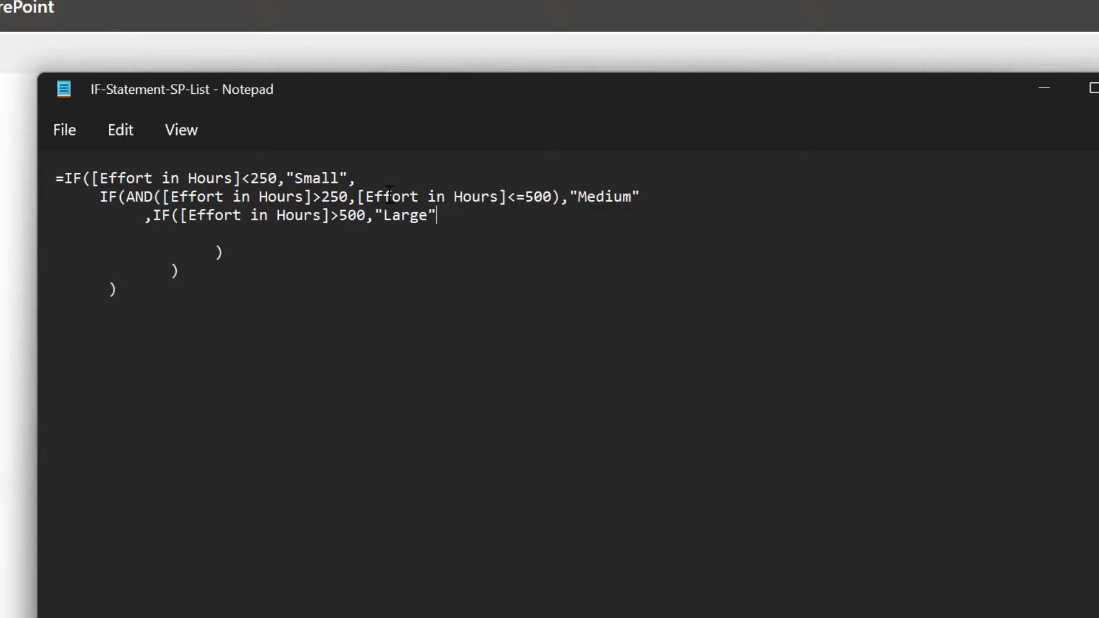
left_click_drag(574, 193, 642, 201)
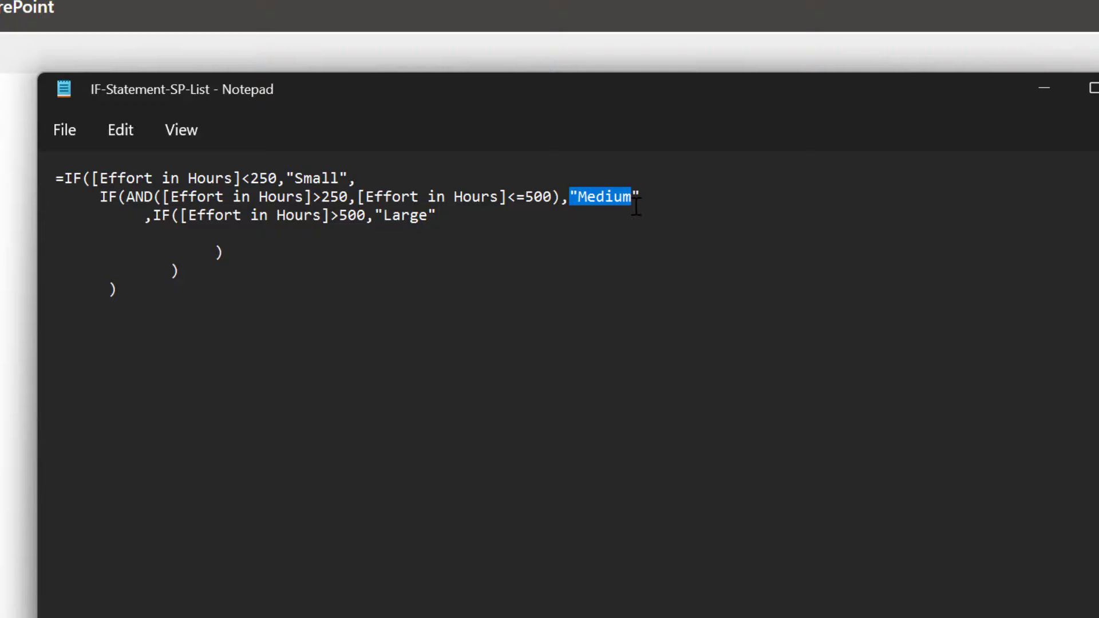
left_click(147, 222)
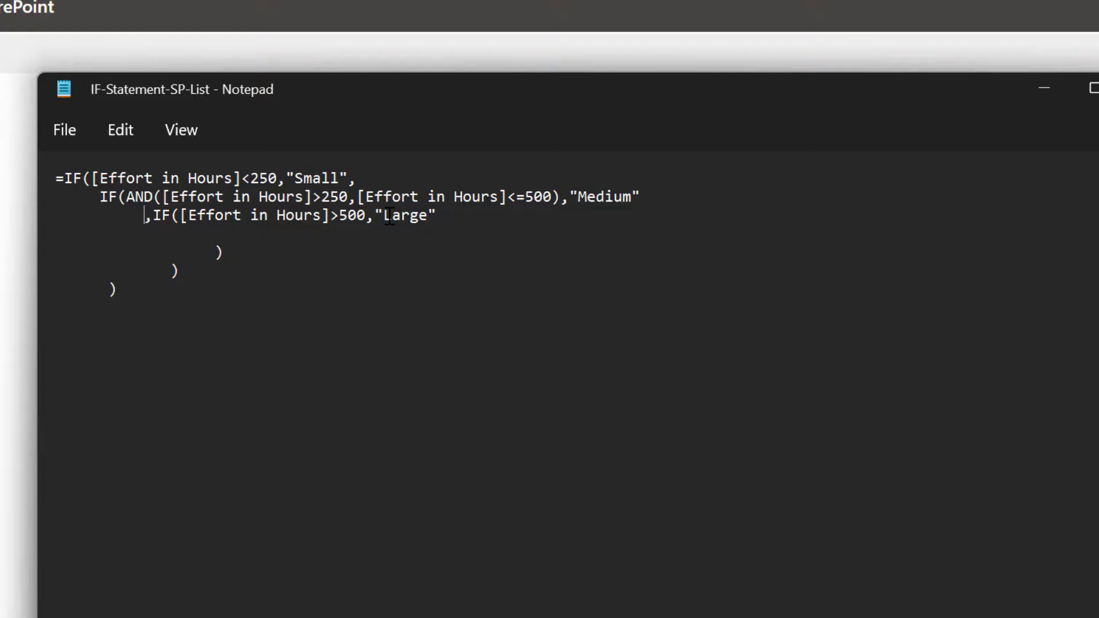
left_click(215, 252)
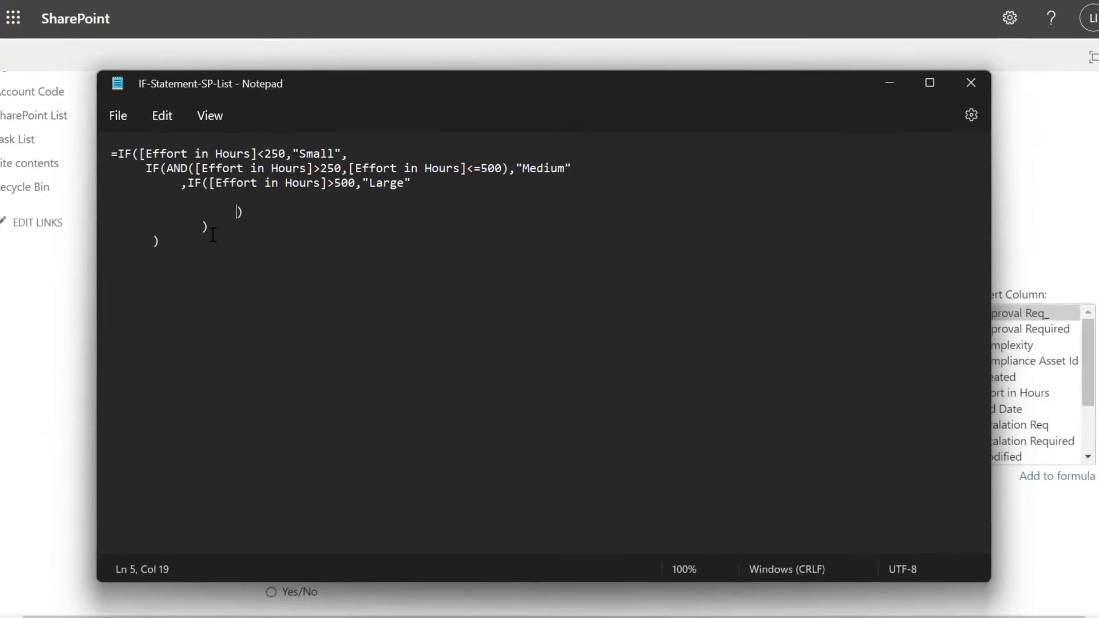
left_click(1029, 227)
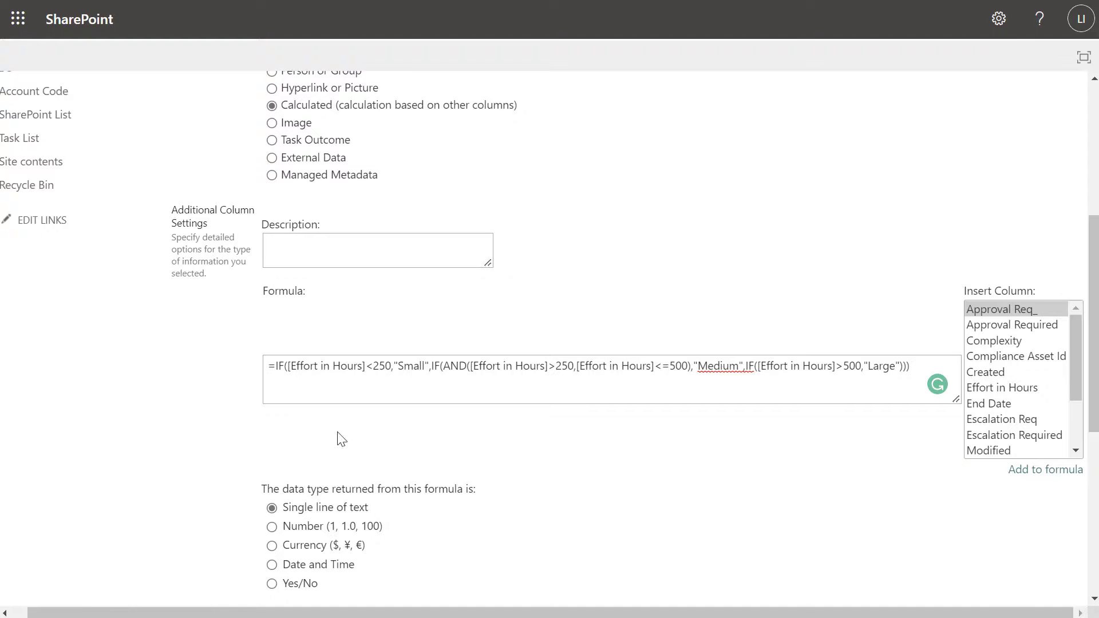
- Examine the column formula's "Small", "Medium" and "Large" conditions based on Effort in Hours
left_click(279, 367)
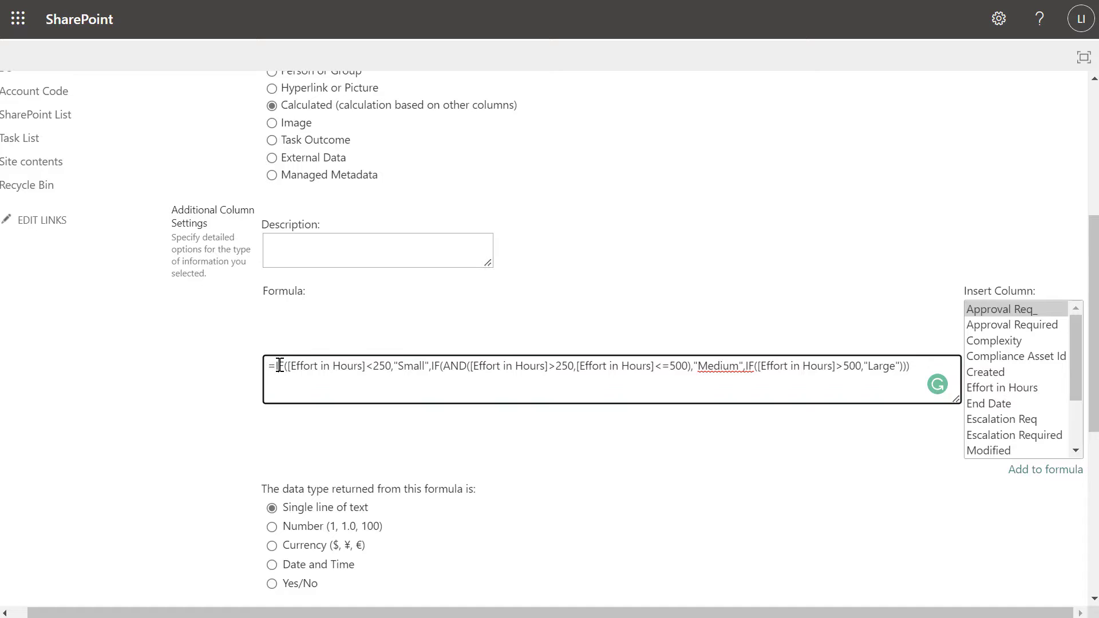
left_click(371, 367)
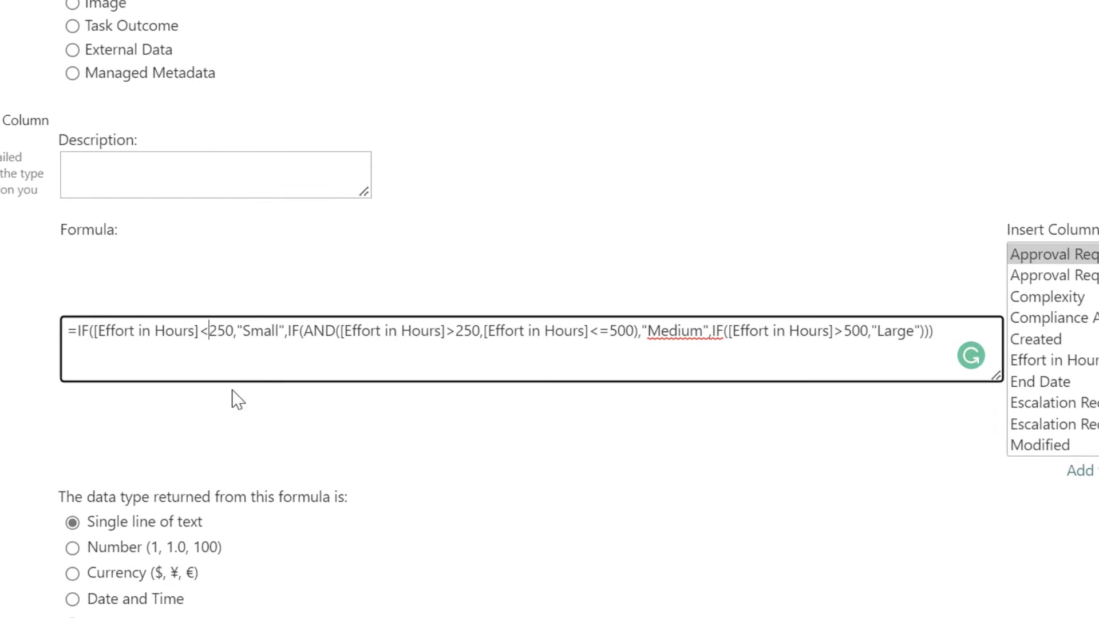
left_click_drag(250, 332, 441, 332)
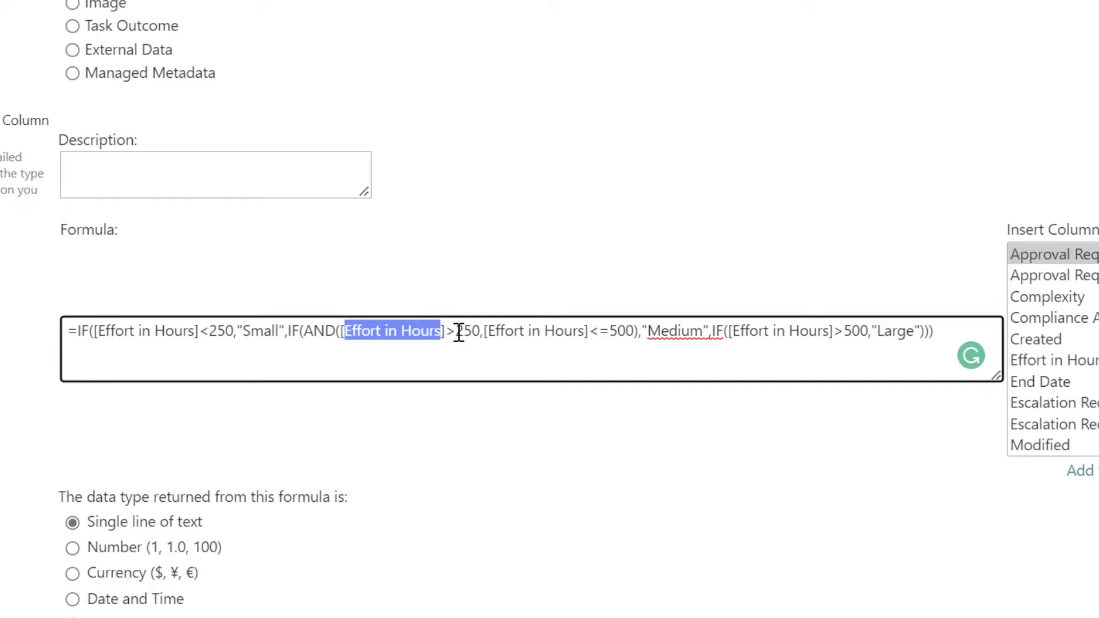
left_click_drag(487, 331, 575, 336)
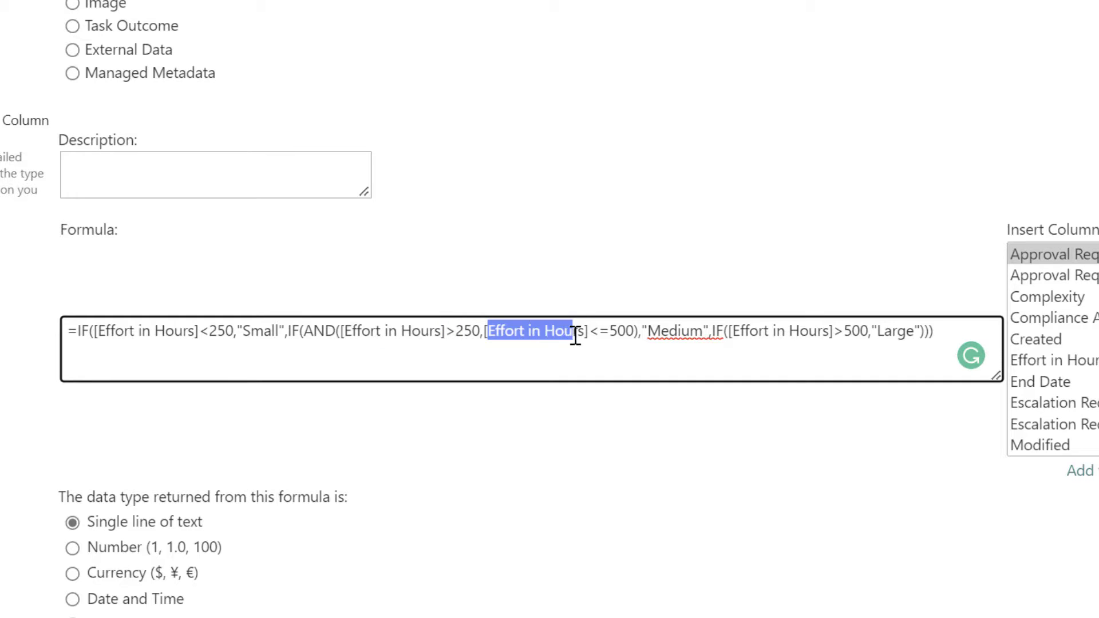
double_click(618, 331)
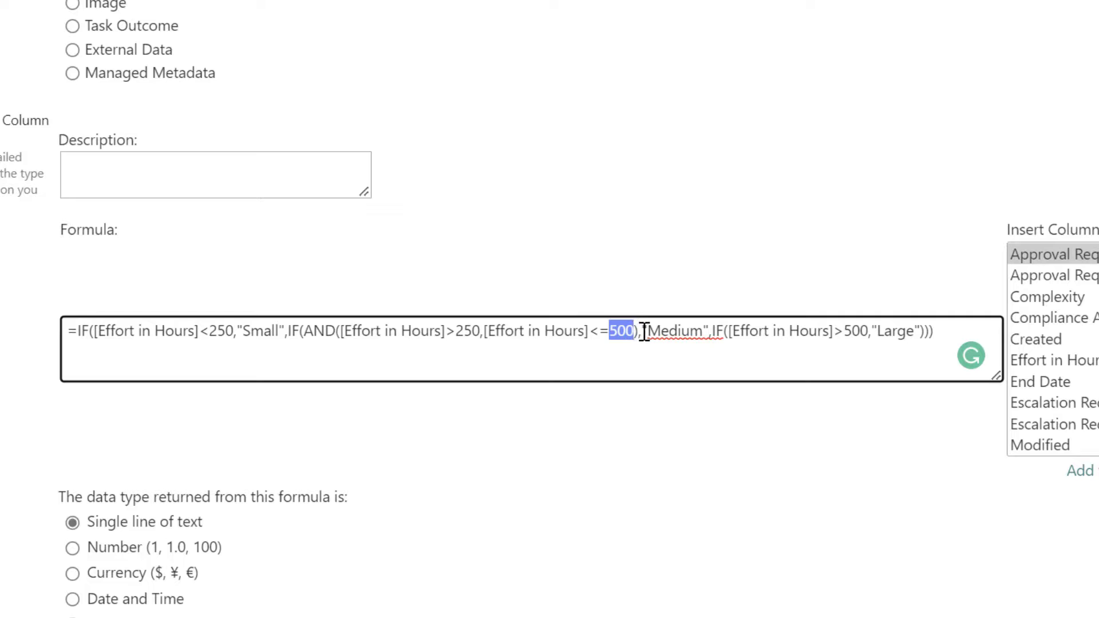
left_click_drag(648, 331, 858, 339)
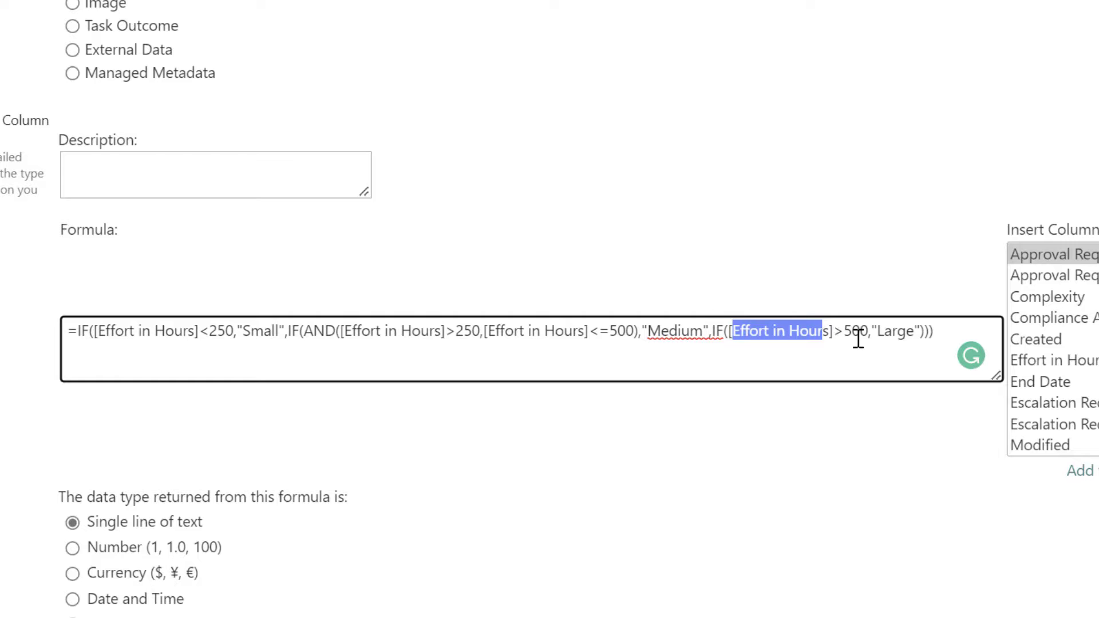
left_click(884, 448)
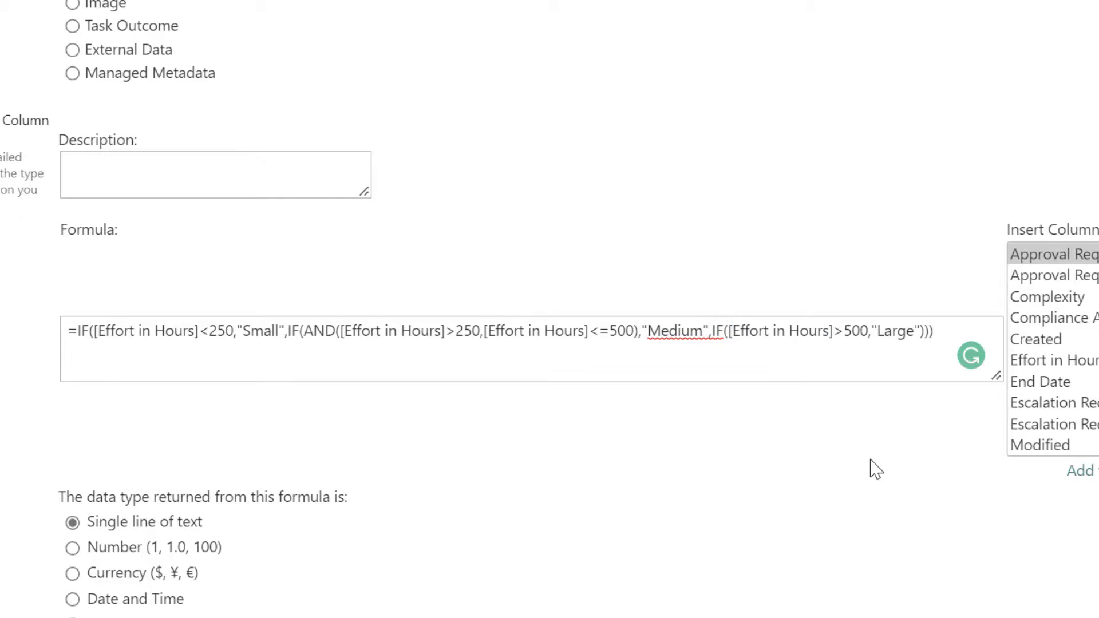
- Save the calculated Size column, return to the Task List and check the Size values
scroll(871, 466, "down", 4)
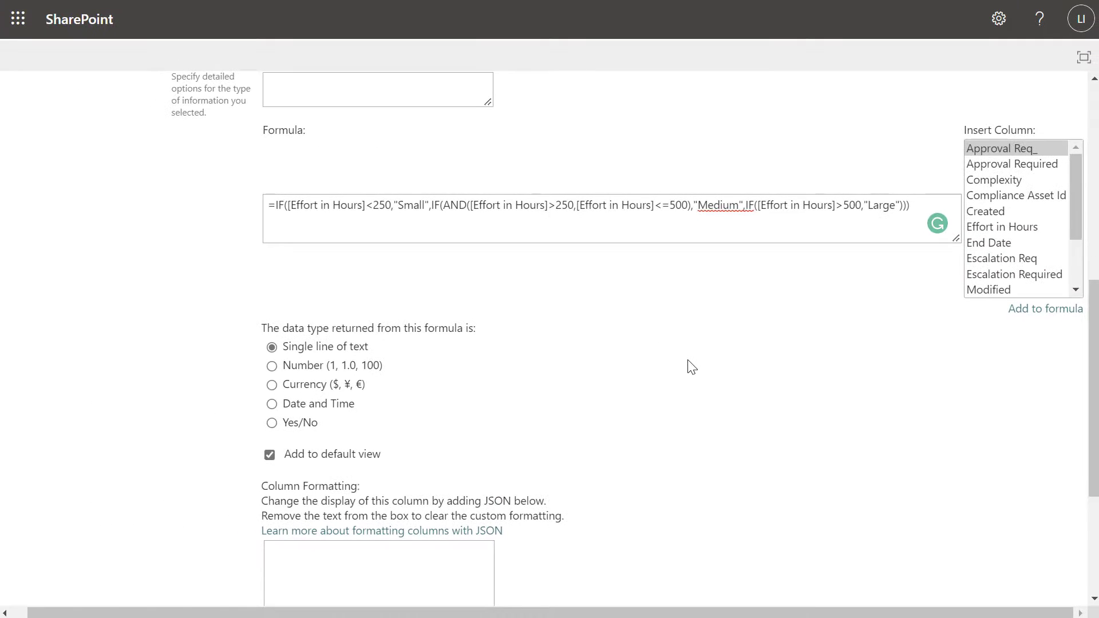
scroll(690, 366, "down", 4)
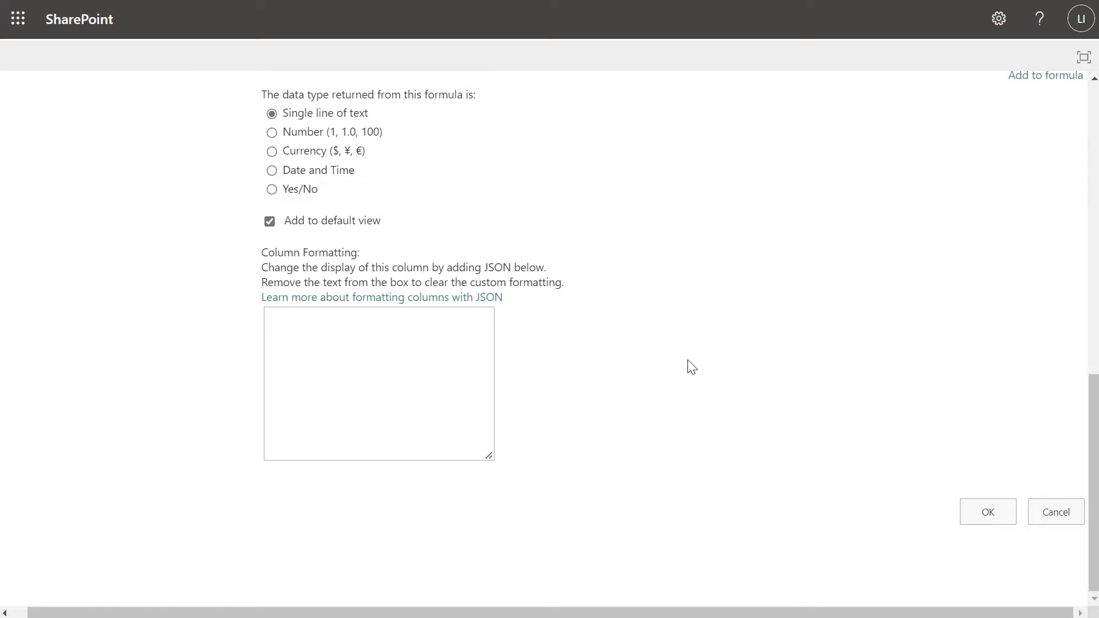
left_click(988, 511)
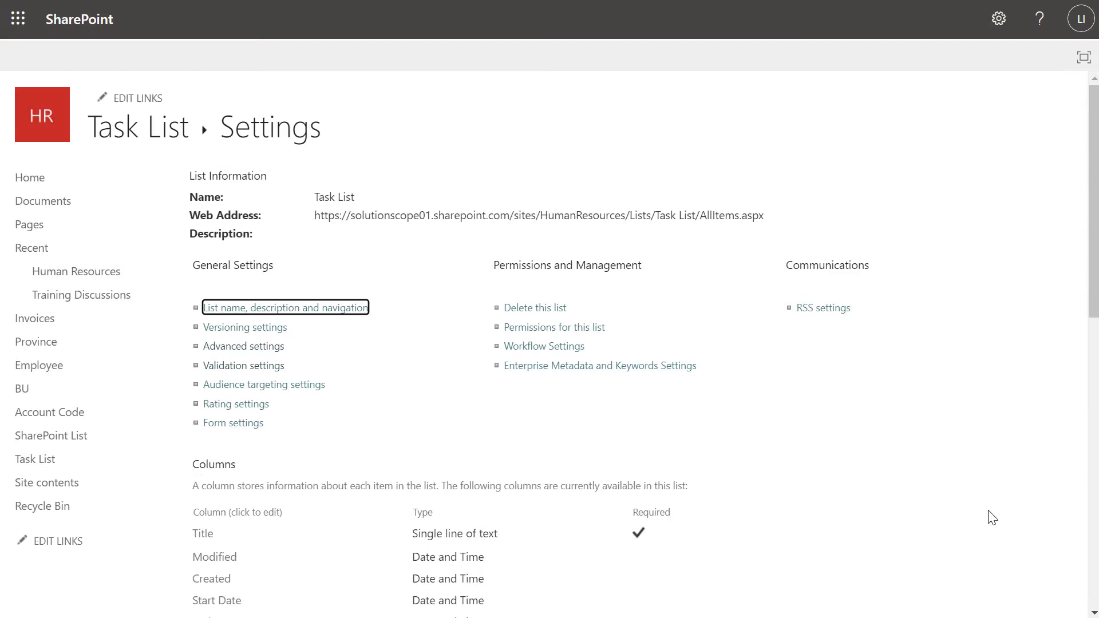
left_click(136, 137)
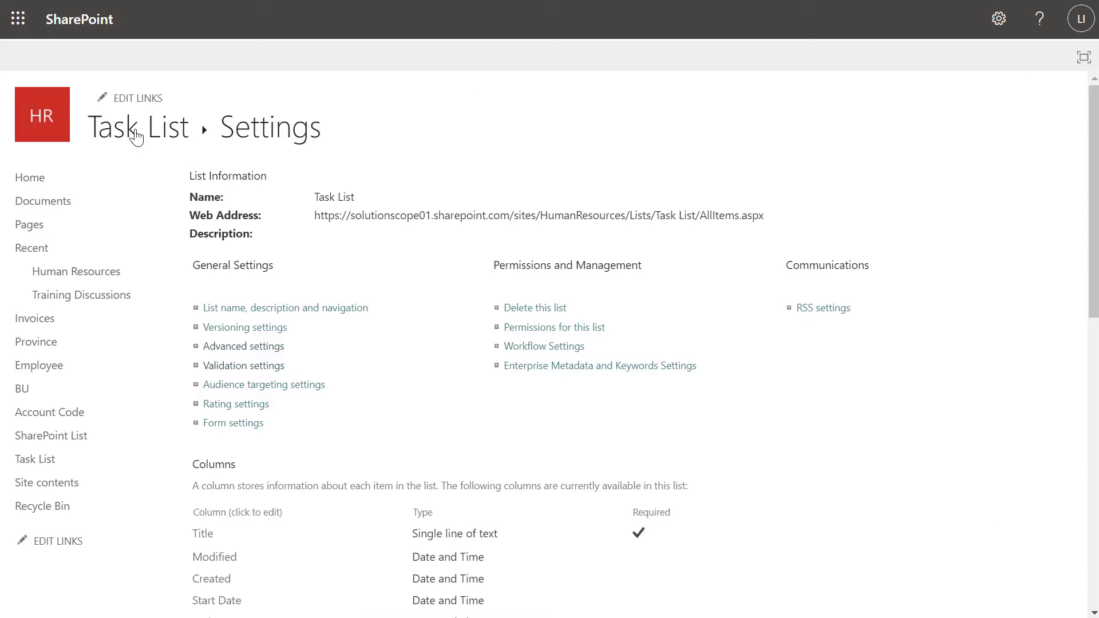
left_click_drag(514, 613, 717, 614)
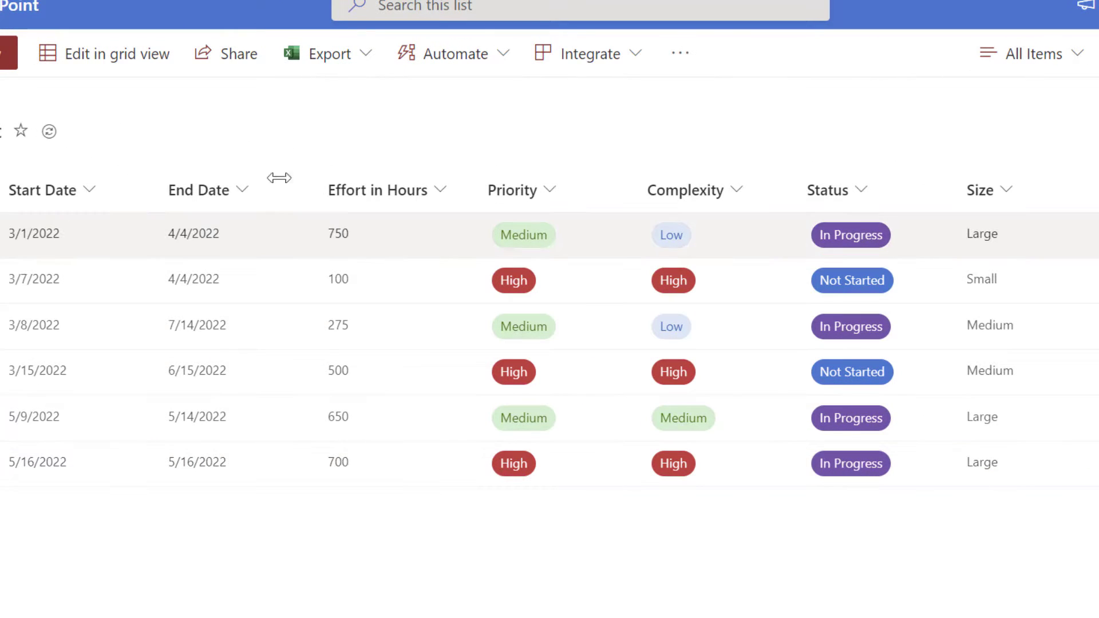
- In grid view, set the Purchase land task's Effort in Hours to 5, return to the list and check its Size
left_click(109, 57)
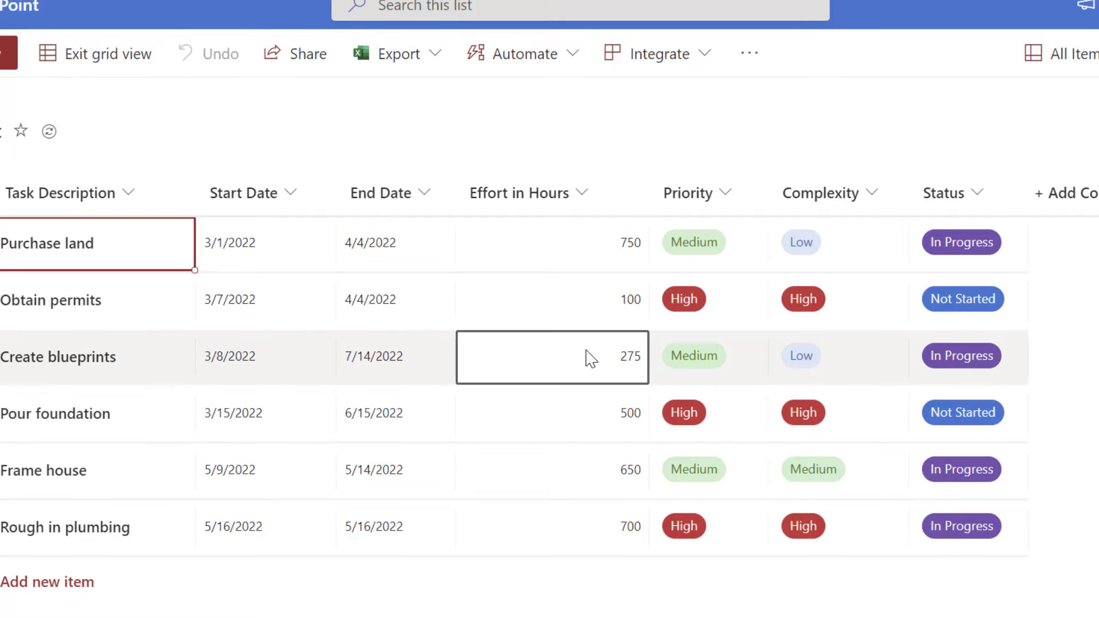
left_click(597, 247)
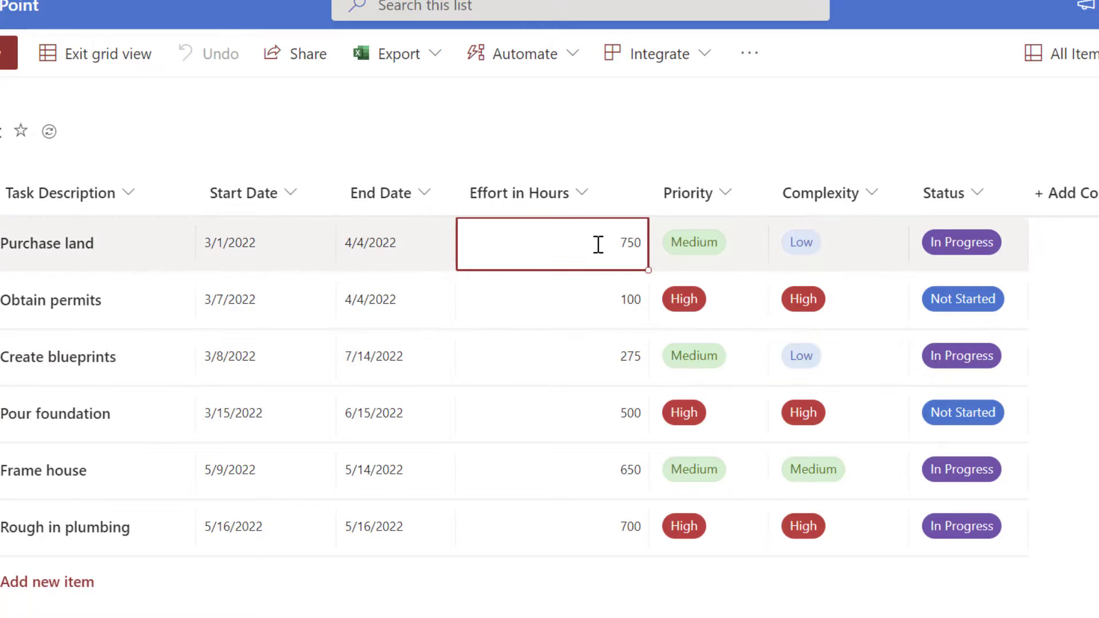
left_click(598, 245)
double_click(598, 244)
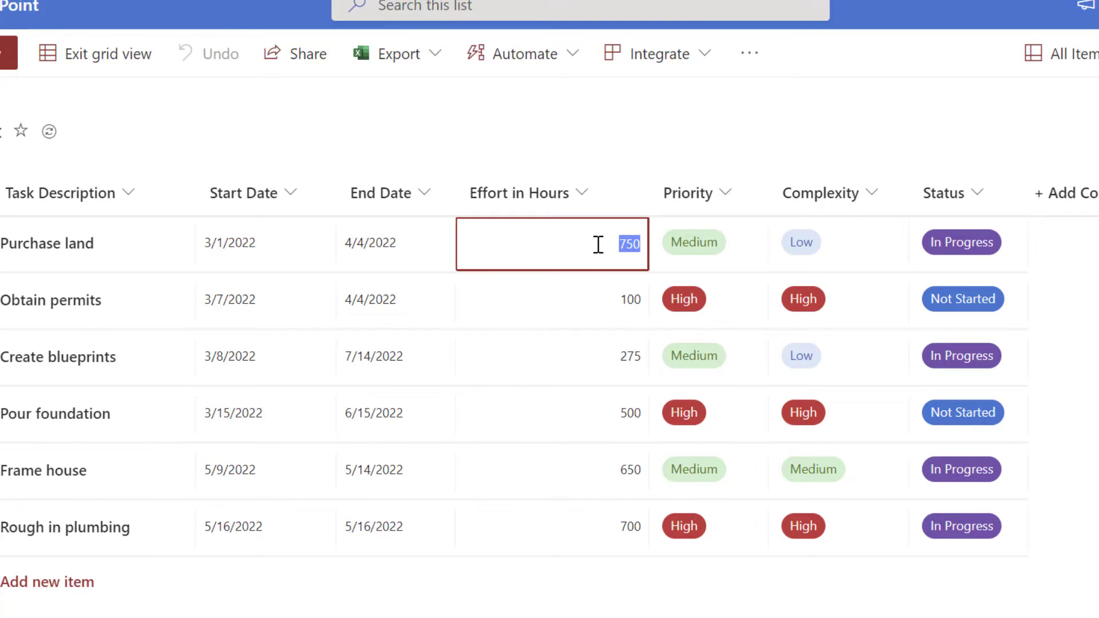
type("5")
left_click(73, 58)
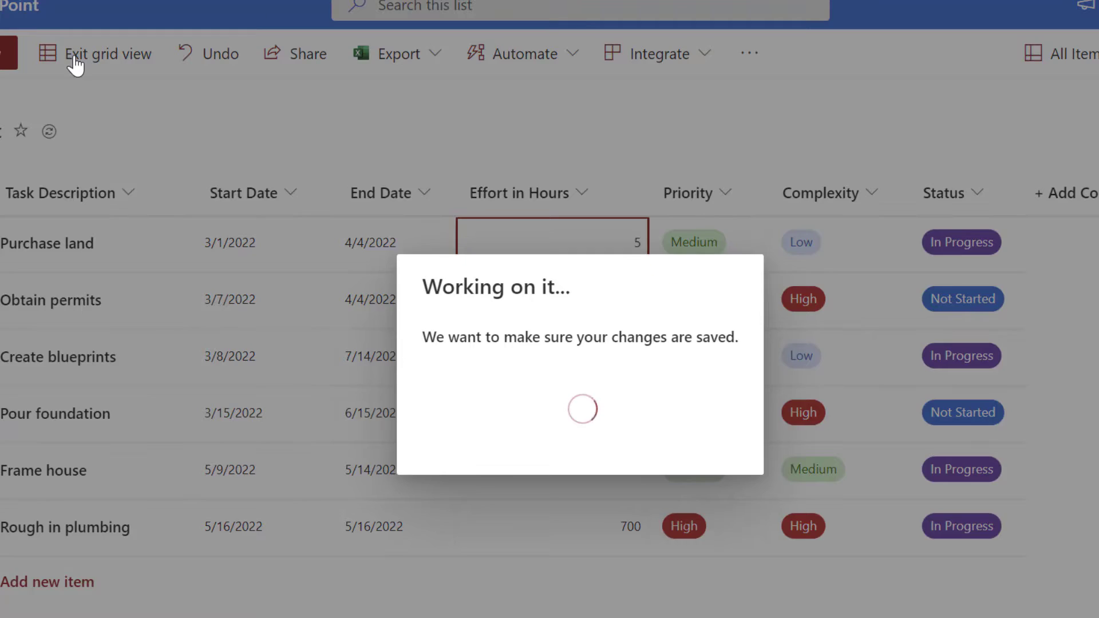
scroll(550, 343, "right", 5)
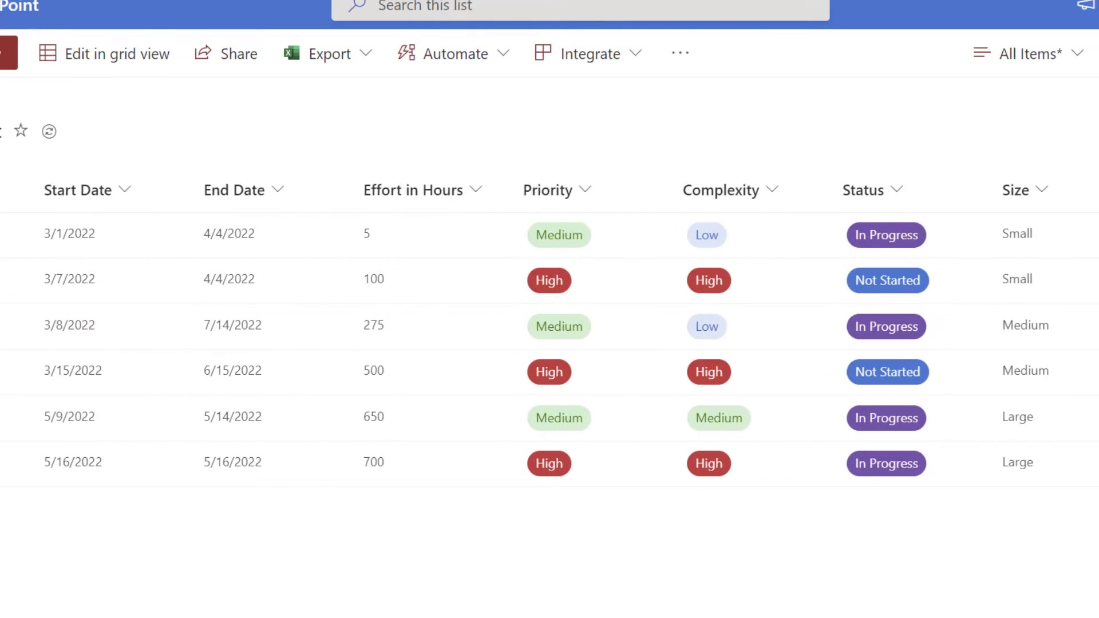